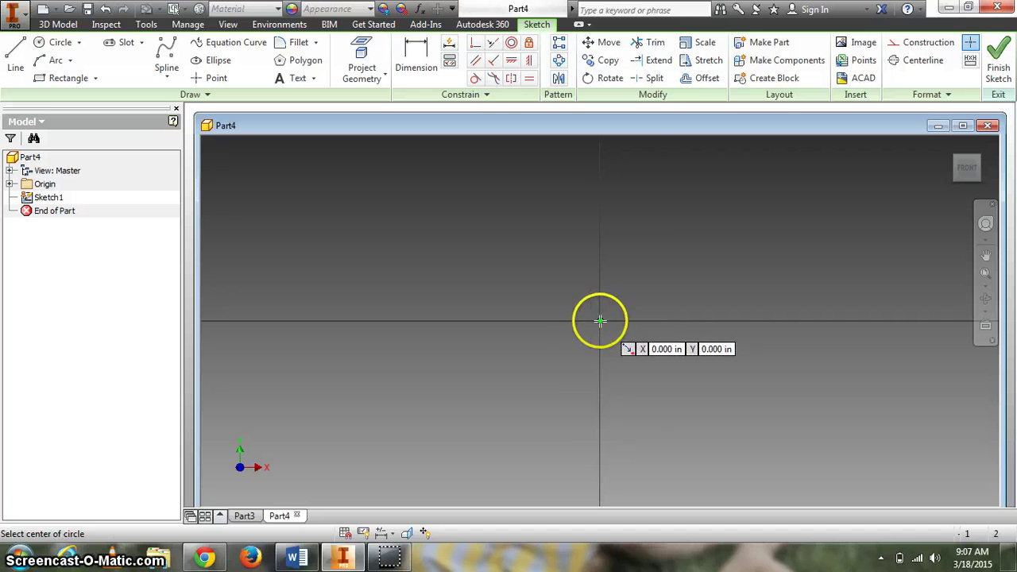
Sketch a circle centred on the origin, set its diameter to 4 in per the Word drawing, and finish the sketch.
click(599, 321)
click(747, 343)
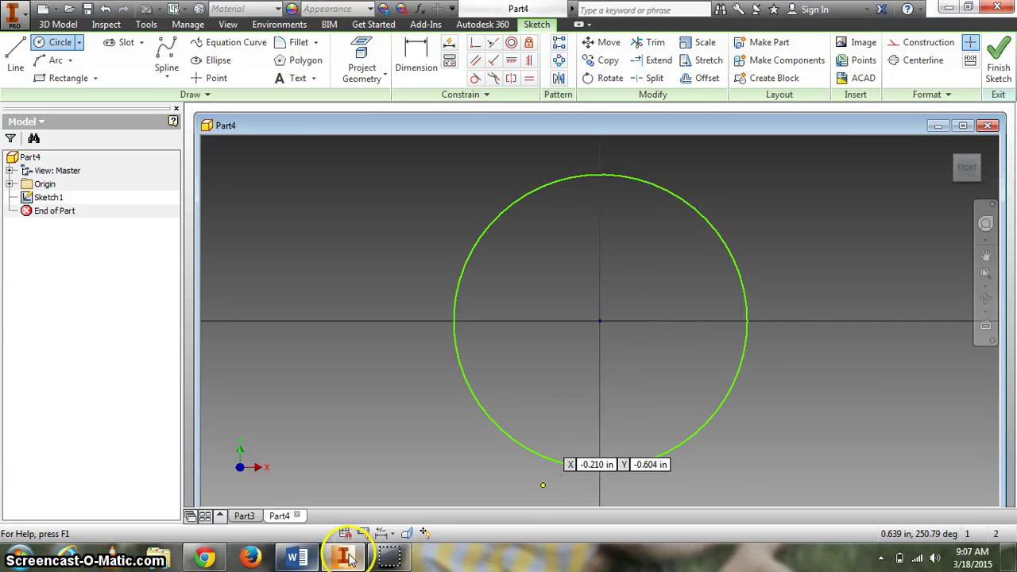
click(294, 558)
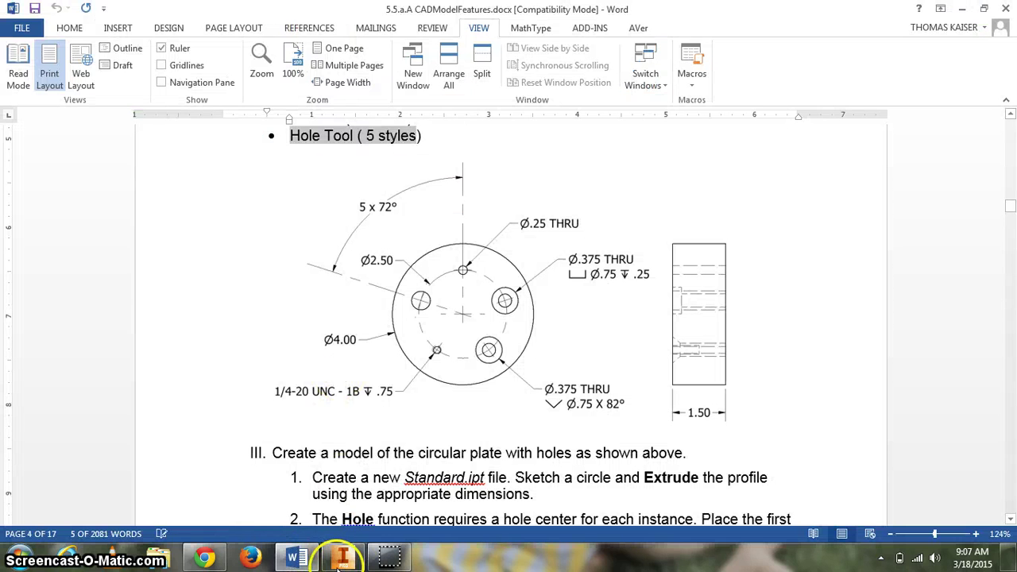
click(341, 559)
click(415, 57)
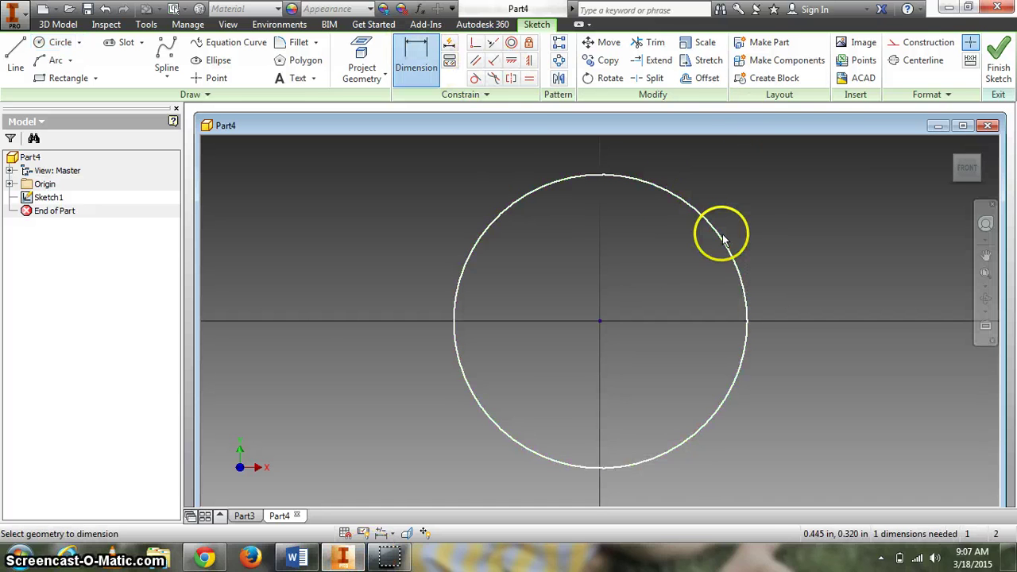
click(722, 235)
click(778, 220)
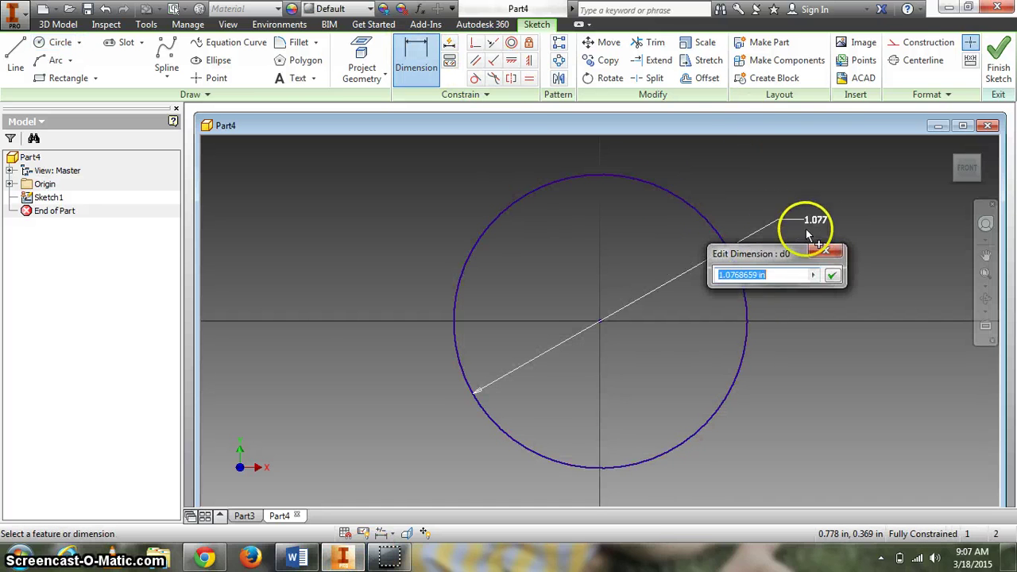
text(4)
key(Return)
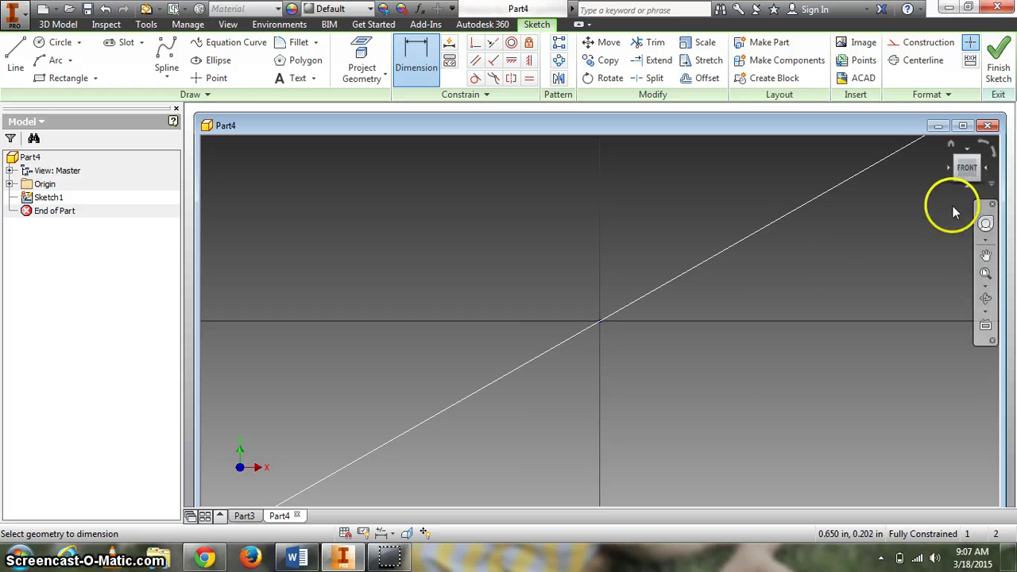
click(952, 152)
click(1000, 67)
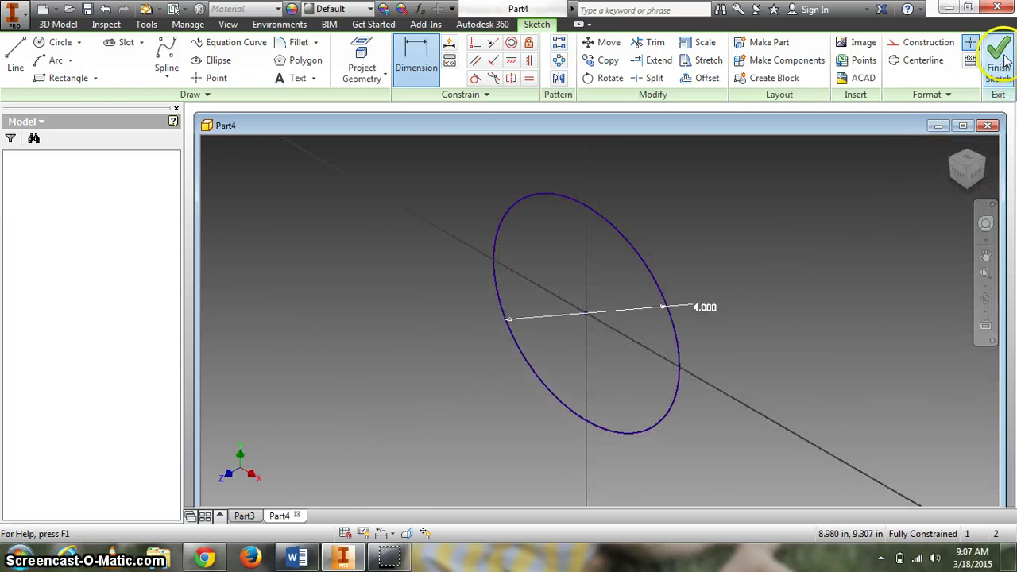
Extrude the circle 1.5 in backward, using the second direction, to form a solid disc.
click(122, 58)
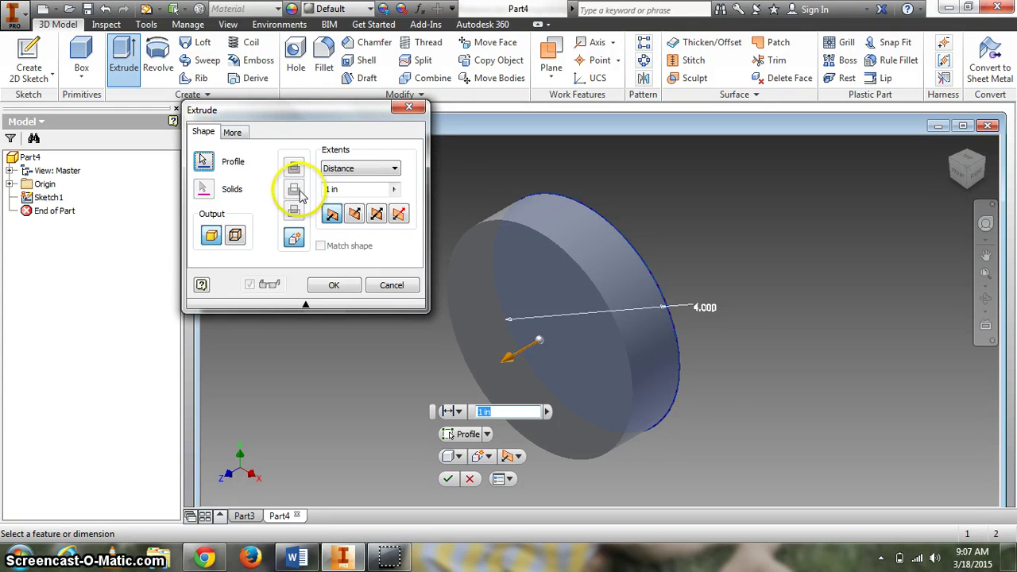
click(355, 216)
click(355, 189)
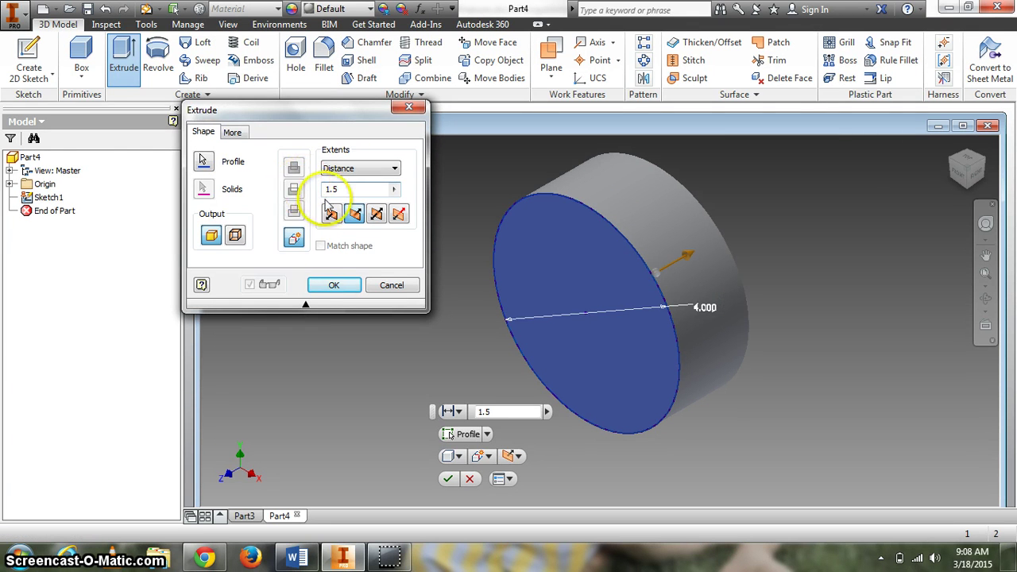
click(334, 285)
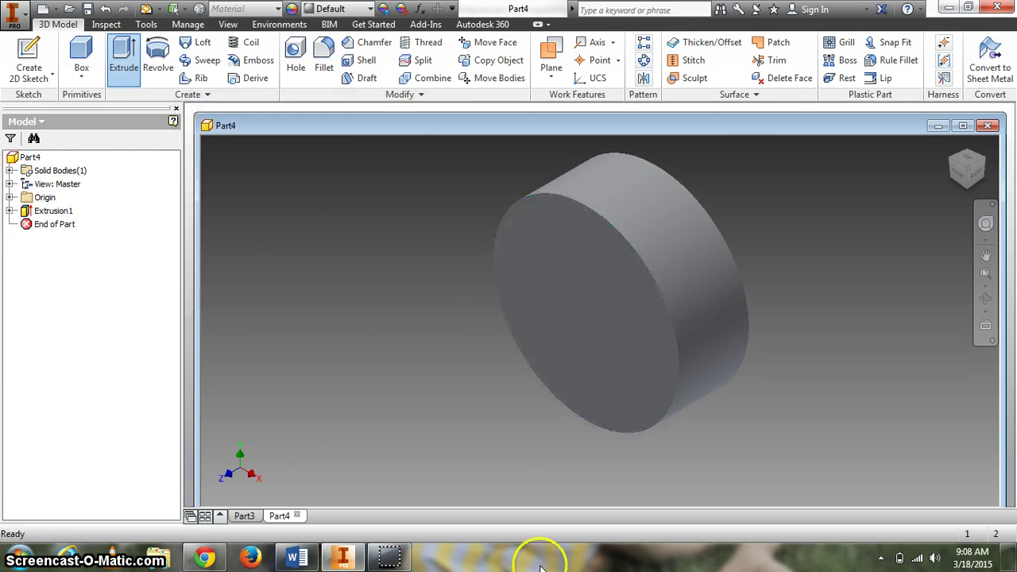
Switch to the Word instructions and read how to place the hole centers, pattern them circularly and create the holes.
click(296, 558)
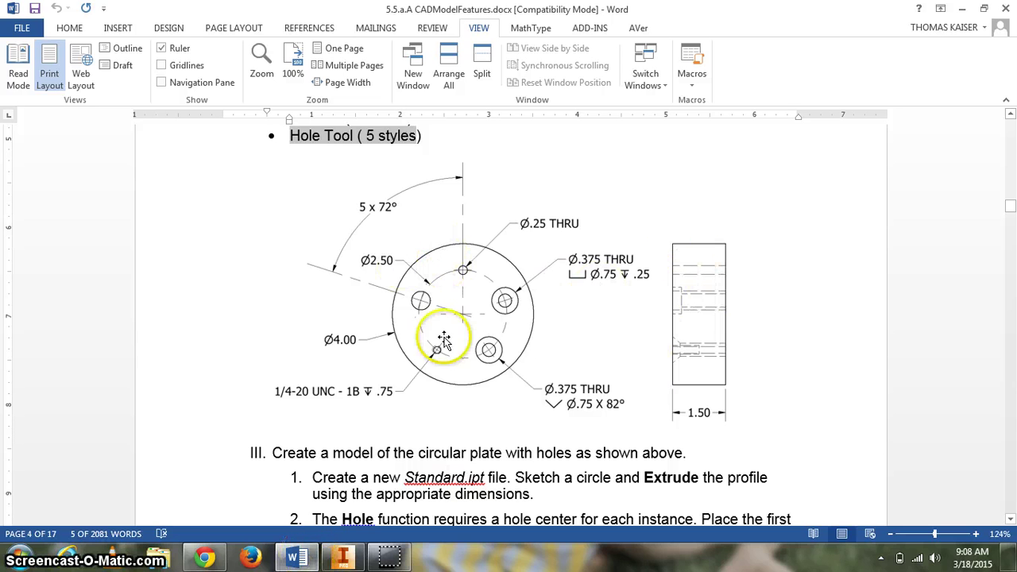
scroll(457, 312, down, 5)
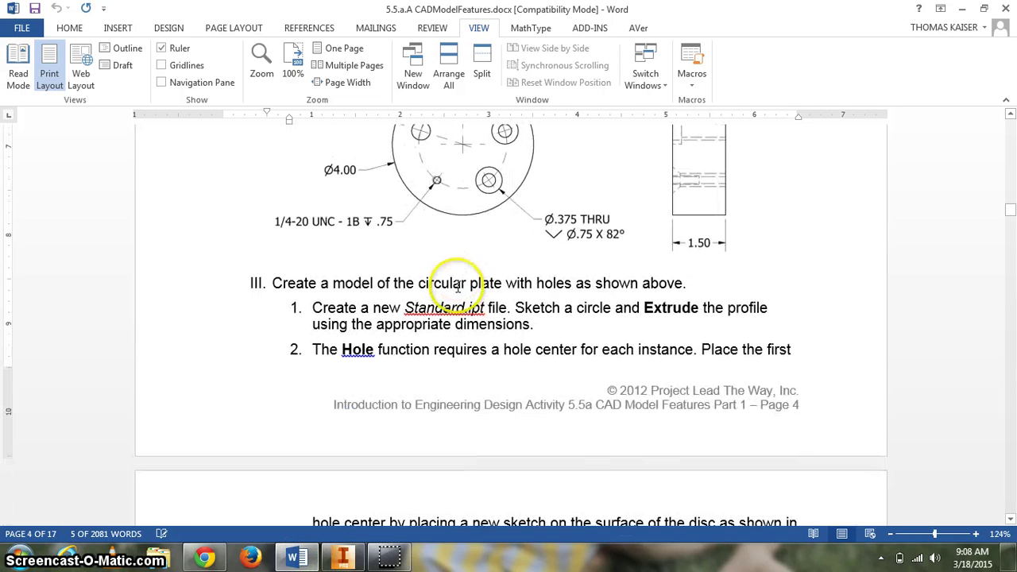
scroll(413, 291, down, 2)
scroll(407, 322, down, 2)
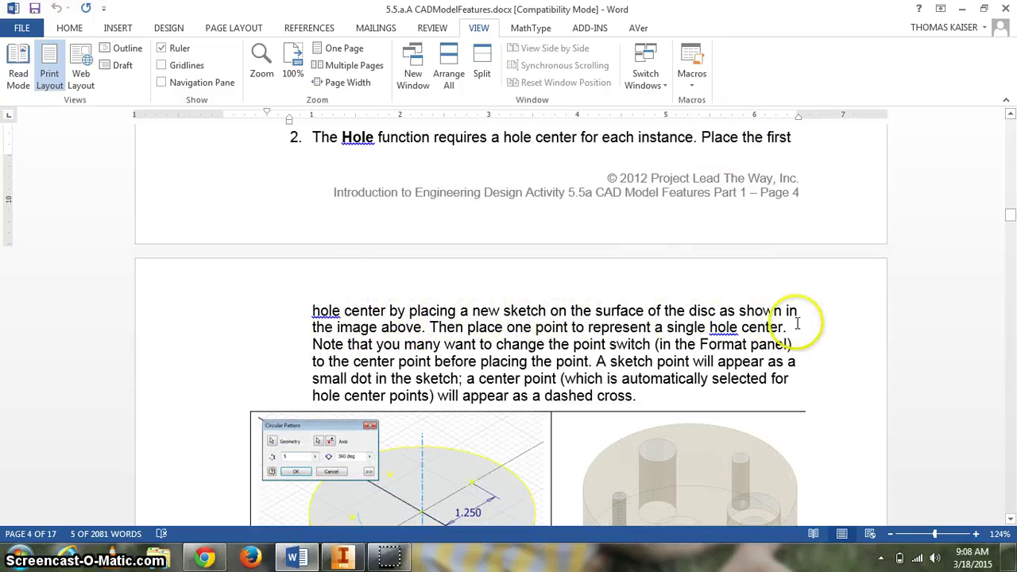
scroll(468, 321, down, 1)
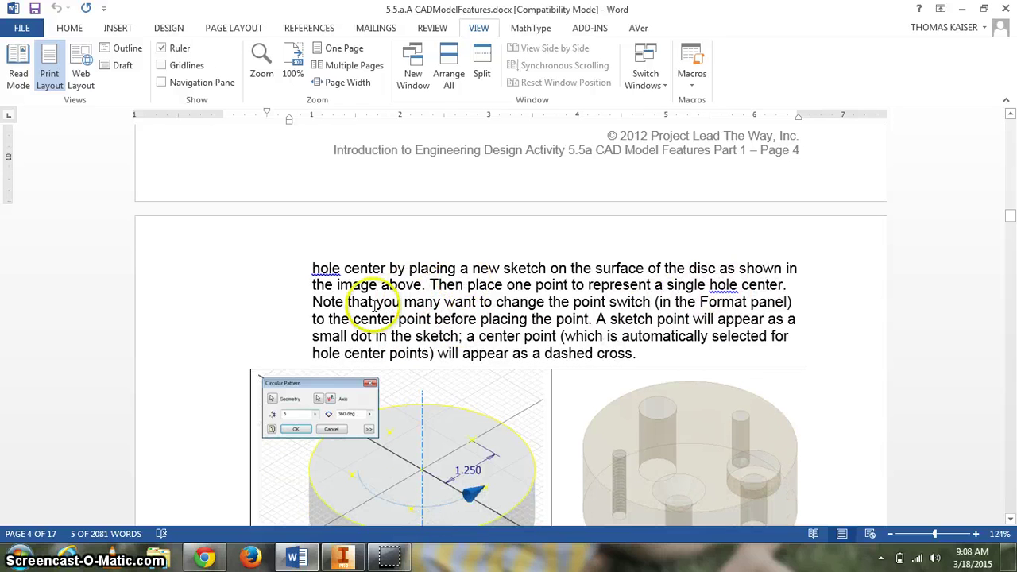
scroll(373, 306, down, 2)
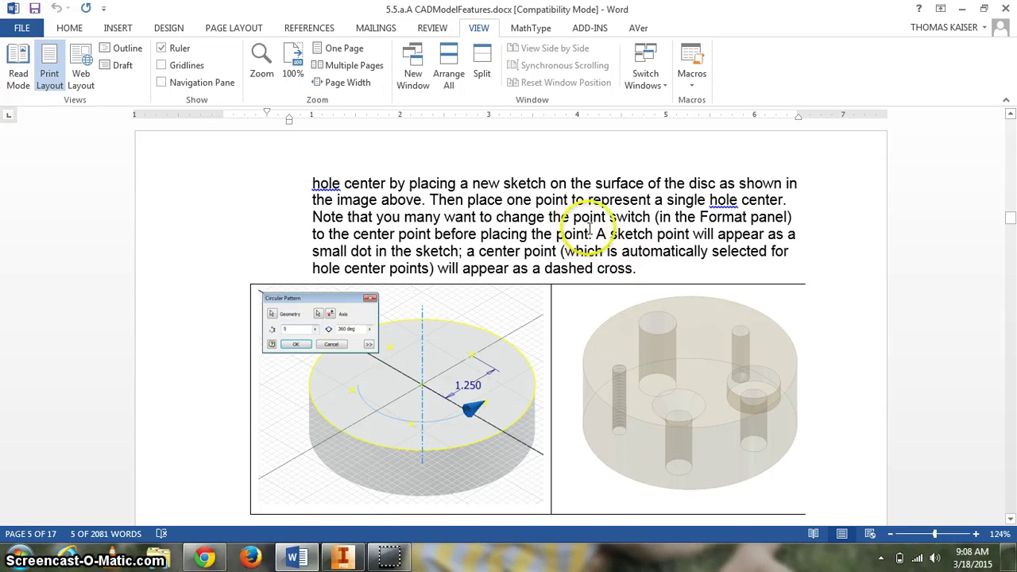
scroll(589, 228, down, 6)
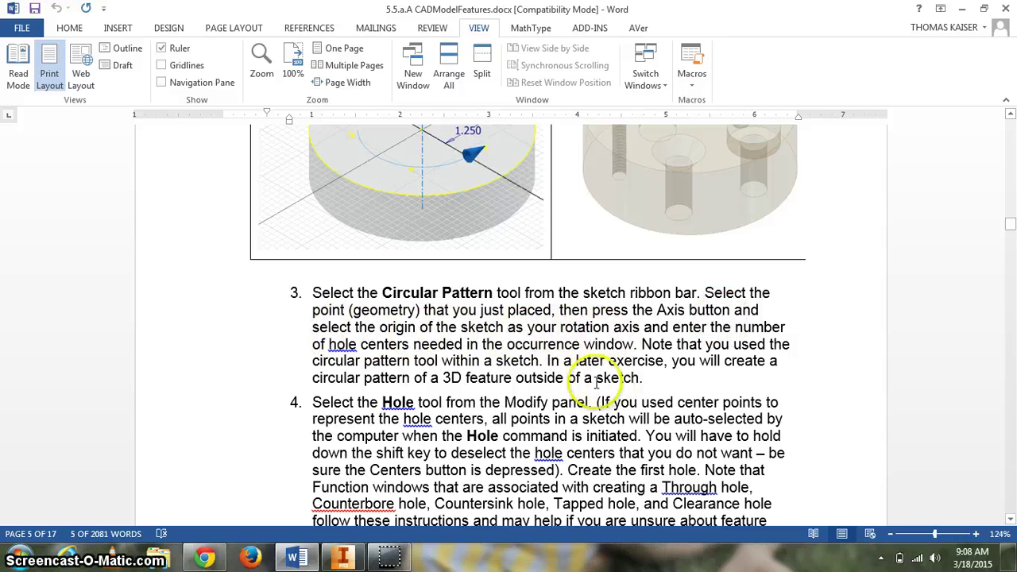
scroll(543, 404, down, 1)
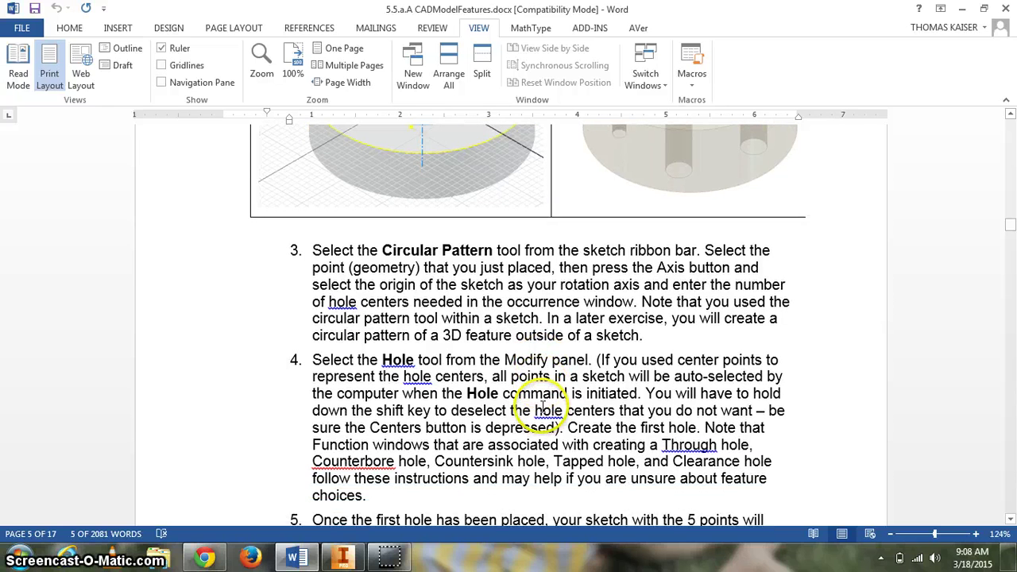
Return to Inventor, start a sketch on the disc's front face and place a center point about 1.17 in directly above the center.
click(342, 559)
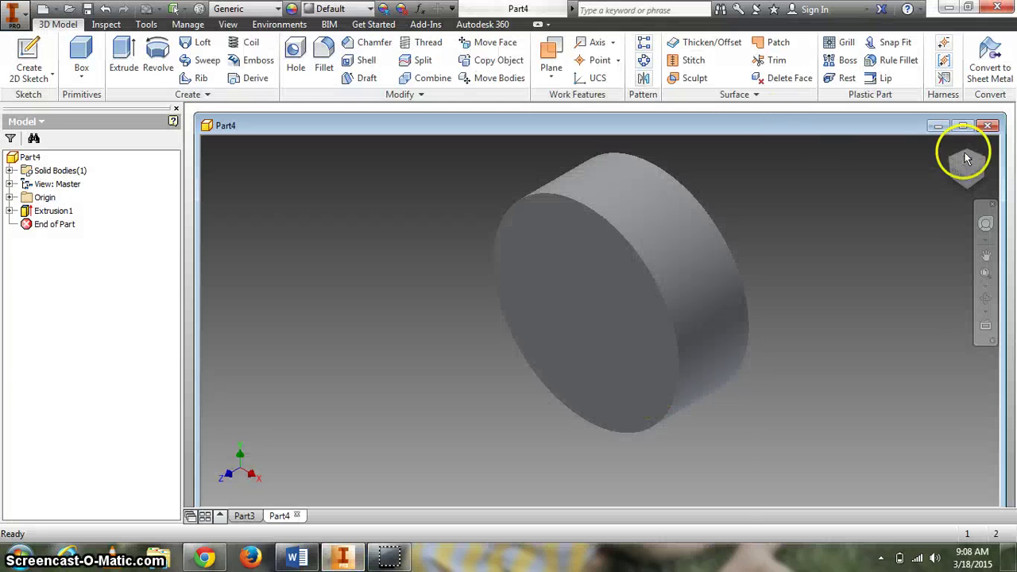
click(29, 49)
click(573, 278)
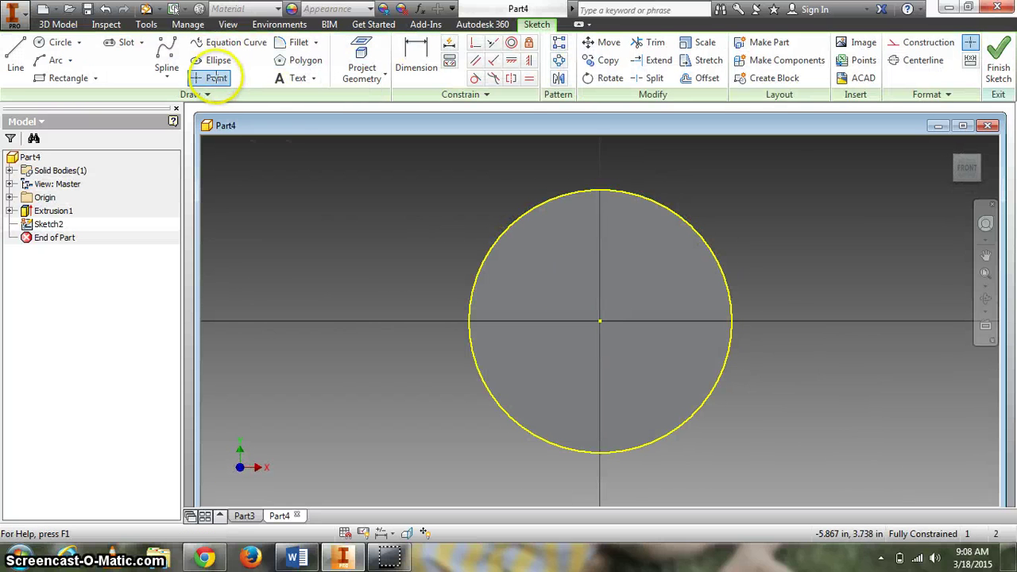
click(215, 77)
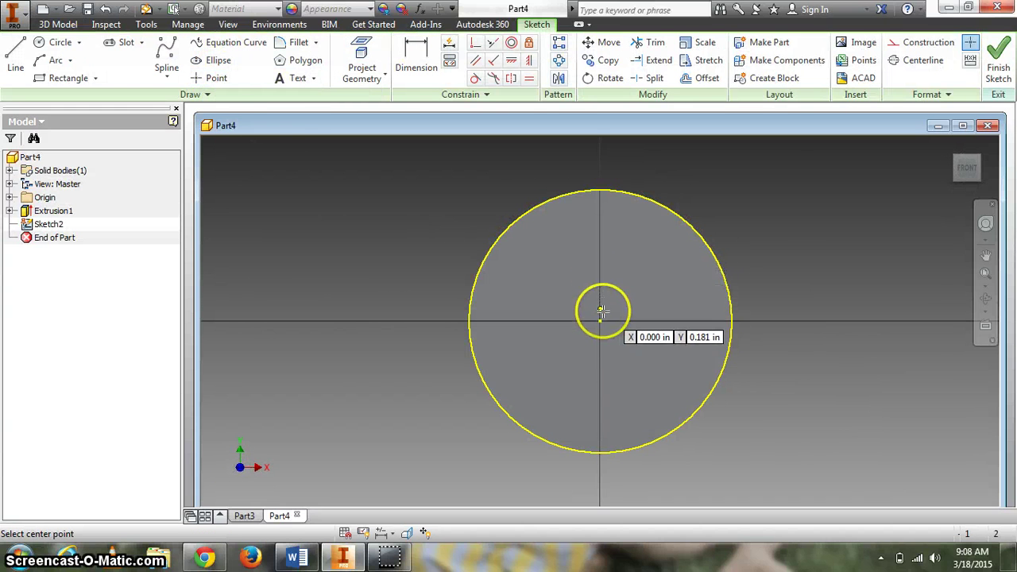
click(601, 244)
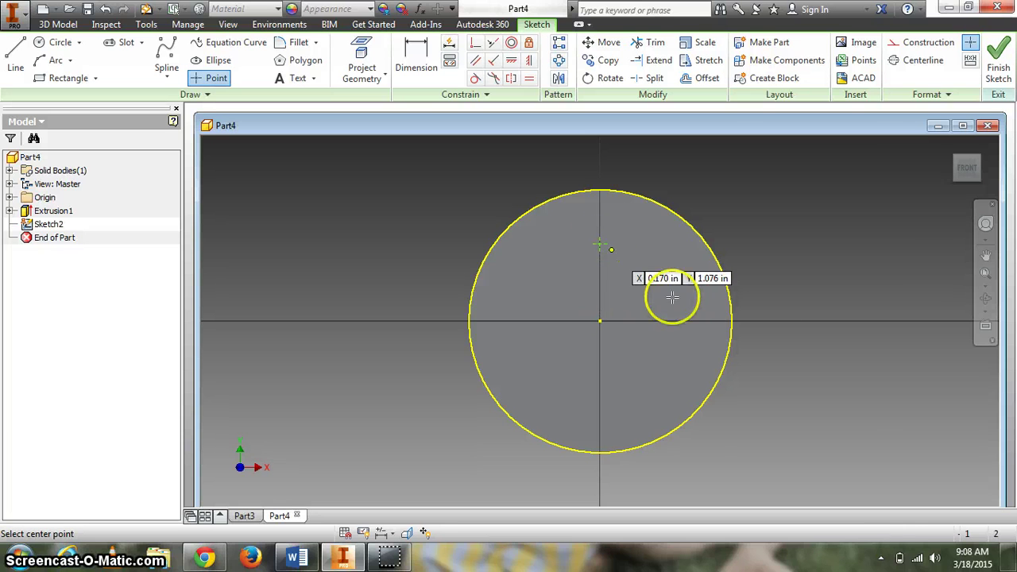
Dimension the vertical distance from the disc's center to the point as 1.25 in, consulting the figure in the Word instructions.
click(413, 48)
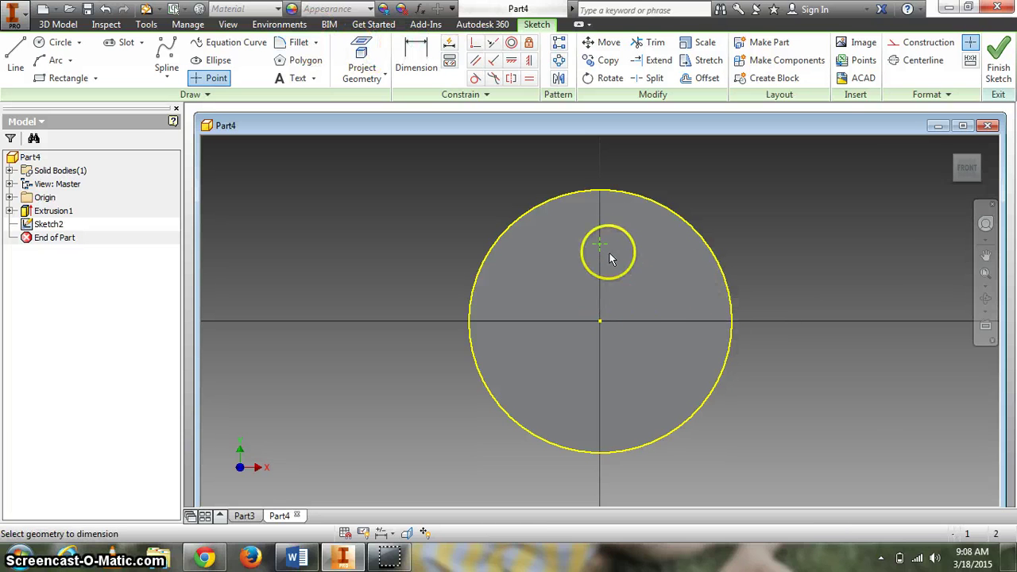
click(600, 245)
click(600, 321)
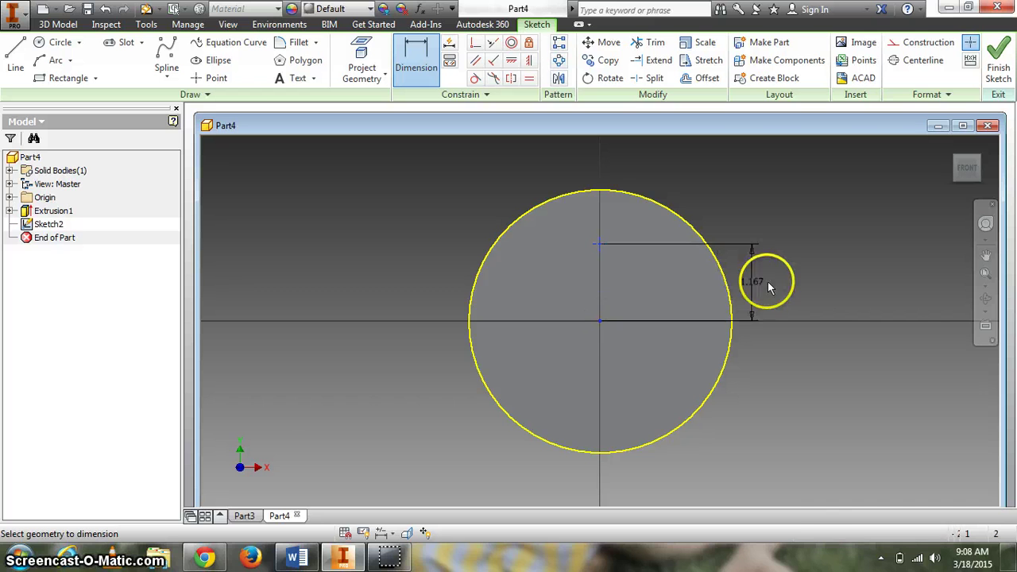
click(775, 287)
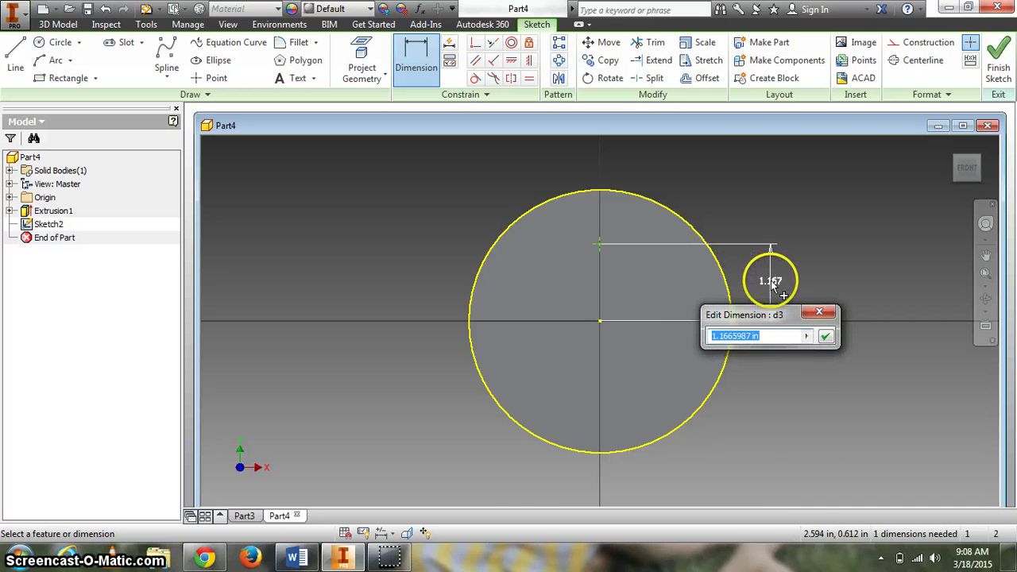
click(296, 559)
scroll(445, 381, up, 5)
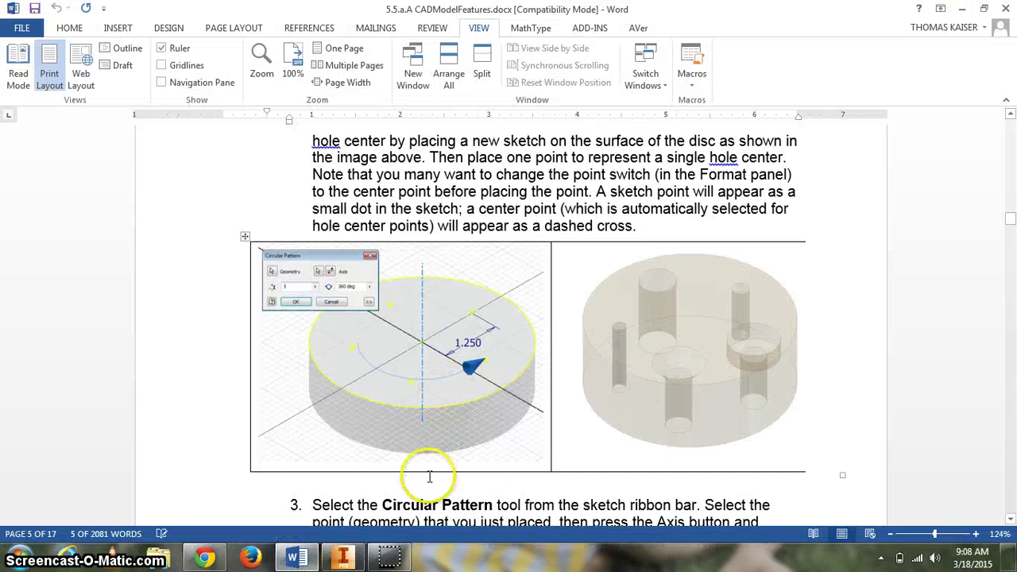
click(342, 559)
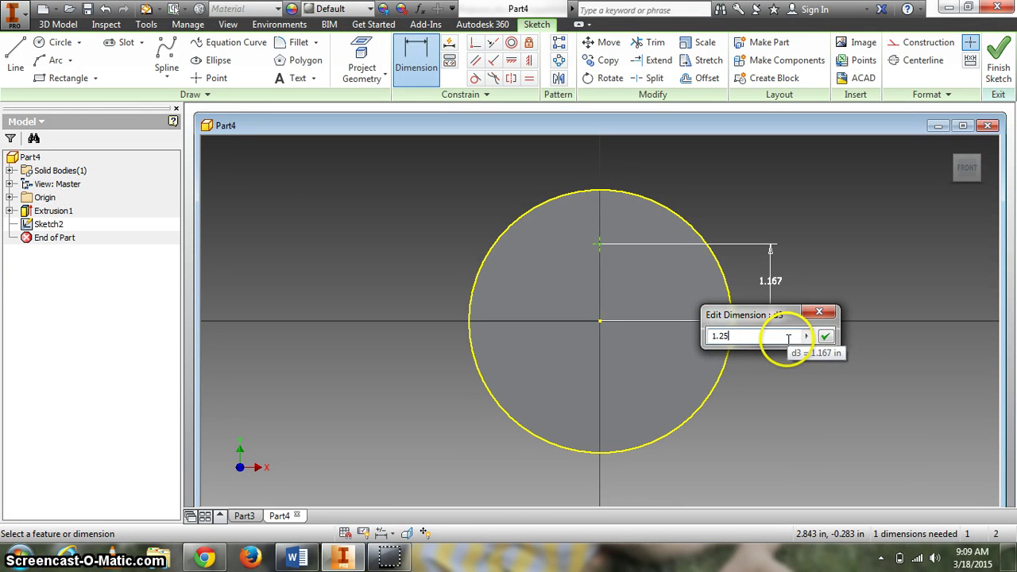
key(Return)
Review the pattern figure in Word, then in Inventor circular-pattern the point around the disc's center with 5 occurrences over 360 degrees.
click(295, 559)
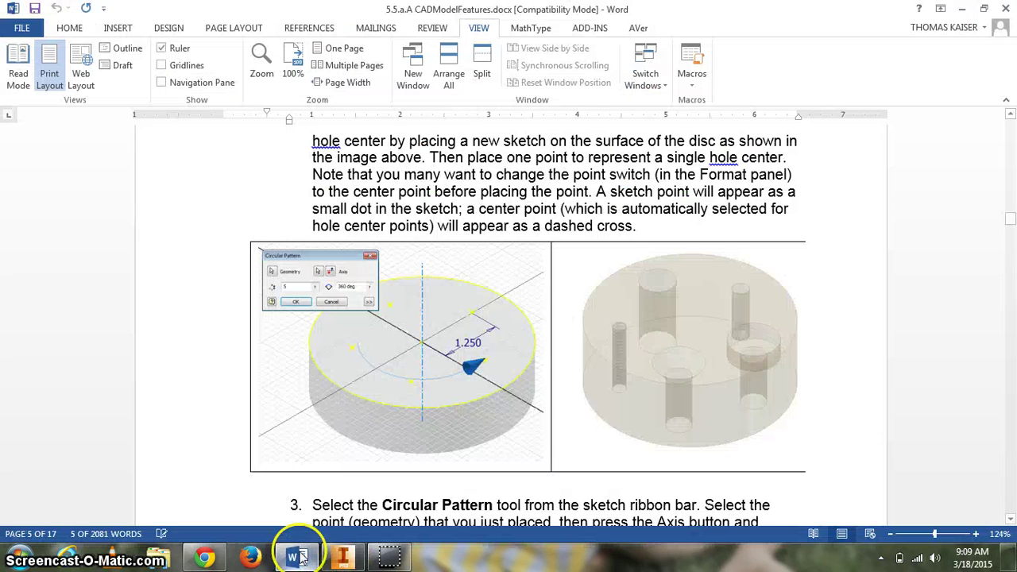
scroll(352, 248, up, 3)
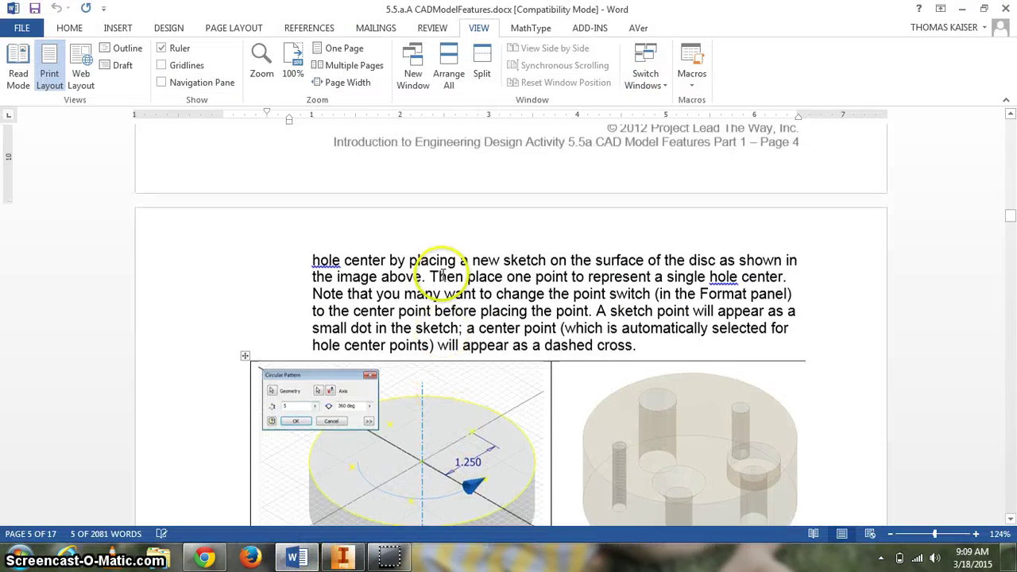
scroll(318, 251, down, 1)
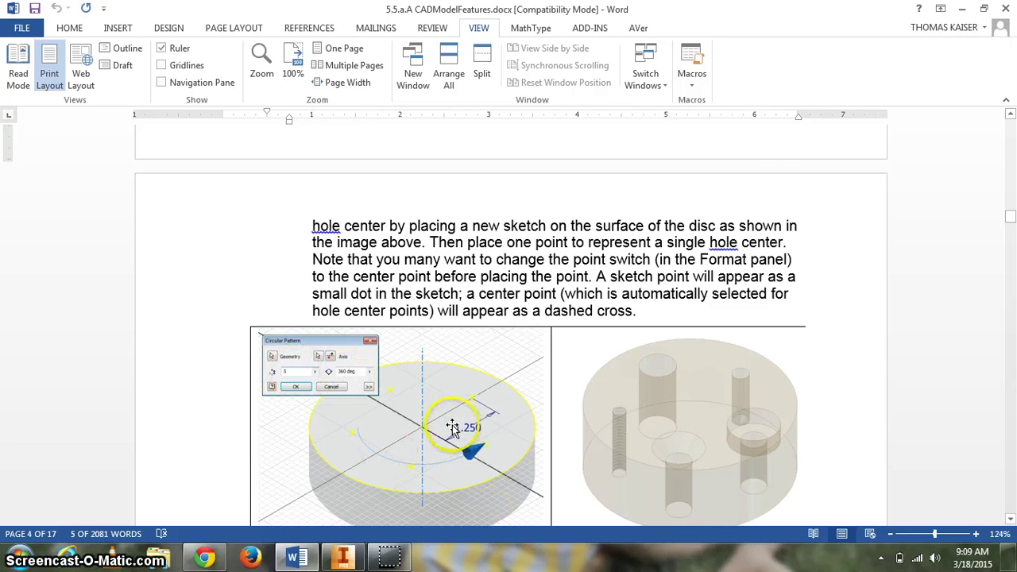
scroll(452, 427, down, 3)
mouse_move(372, 556)
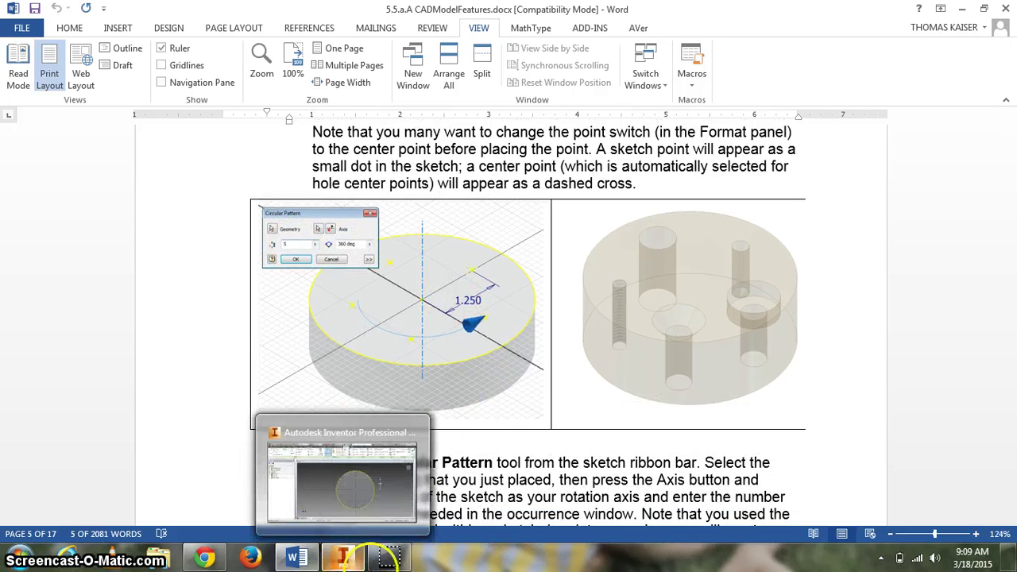
click(340, 560)
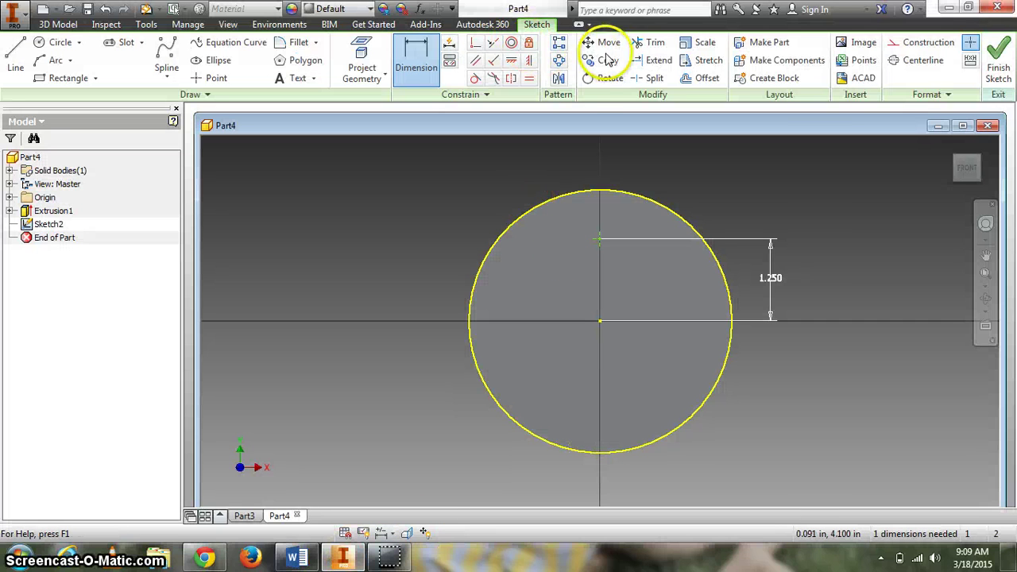
click(560, 64)
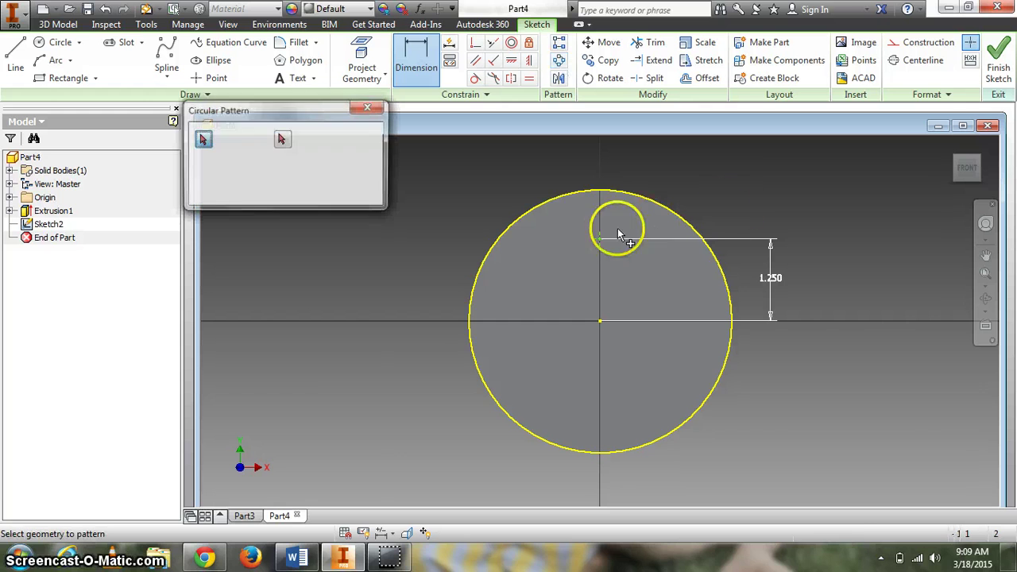
click(598, 242)
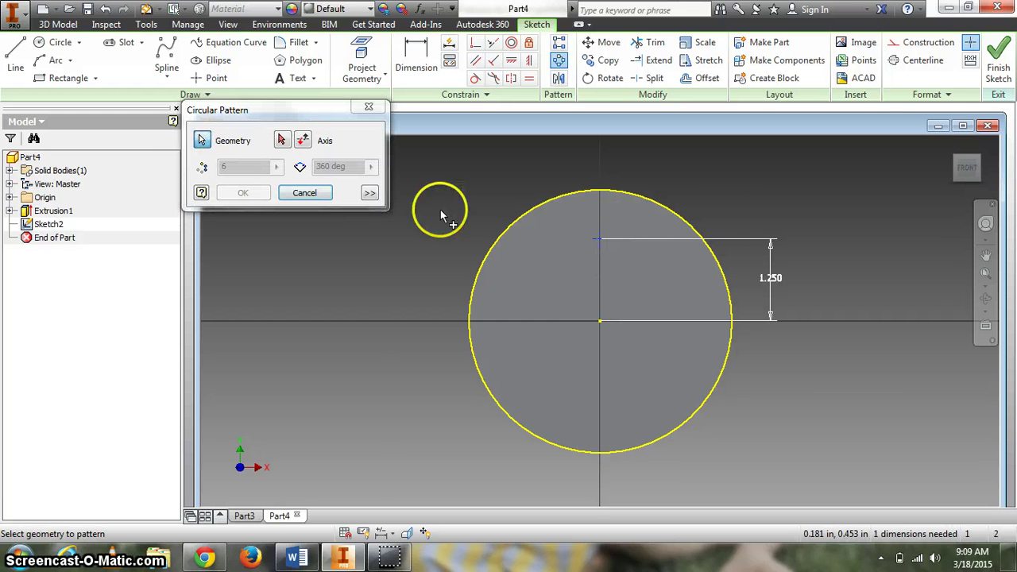
click(283, 141)
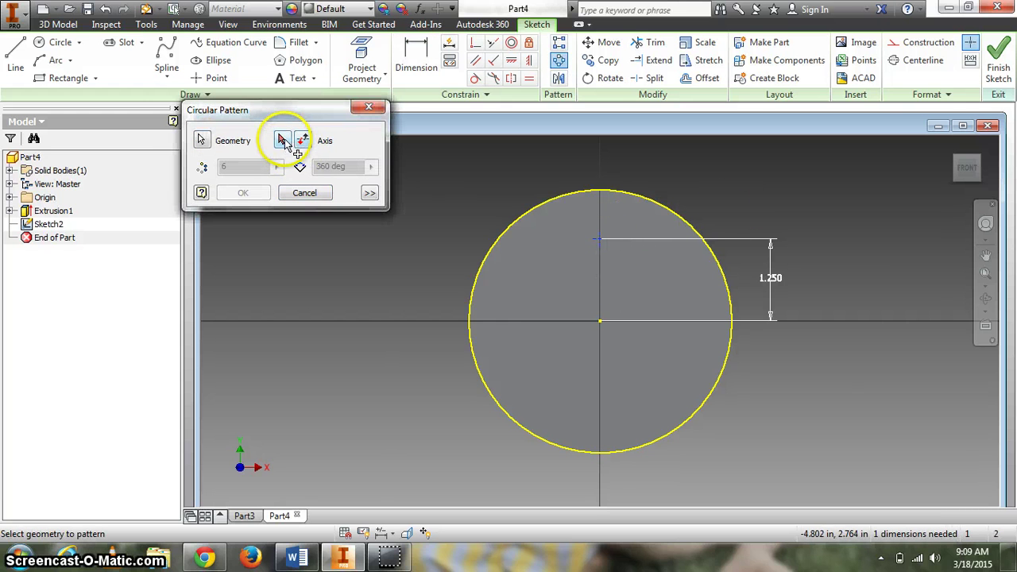
click(600, 325)
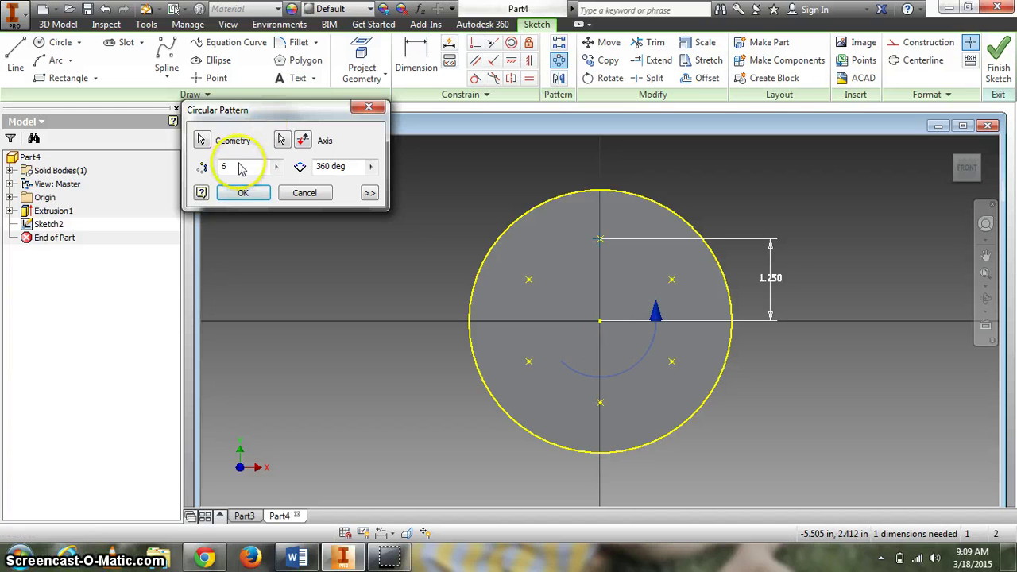
click(255, 199)
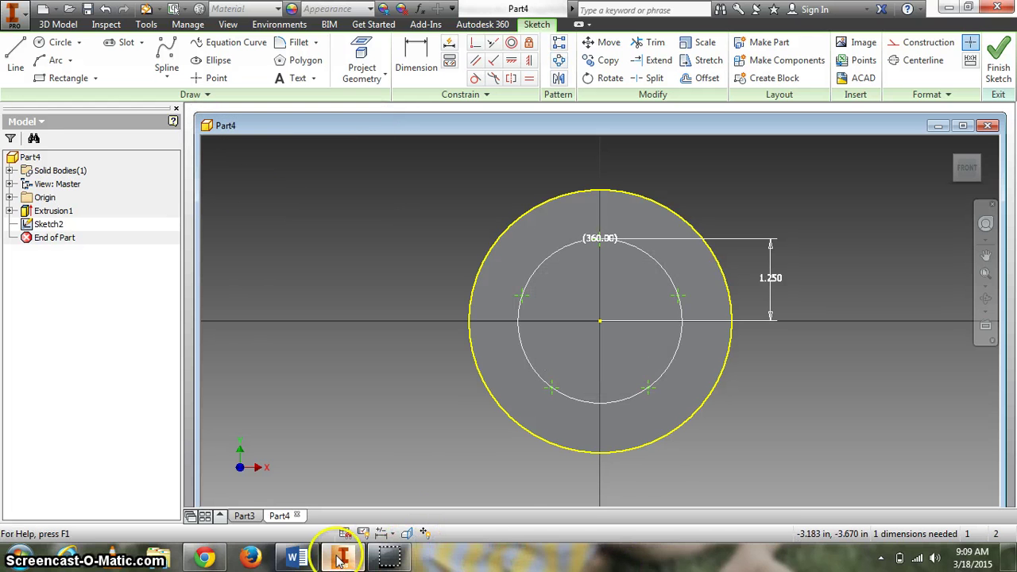
Switch to Word to review the hole callouts on the plate drawing, then return to Inventor and finish the hole-center sketch.
click(296, 559)
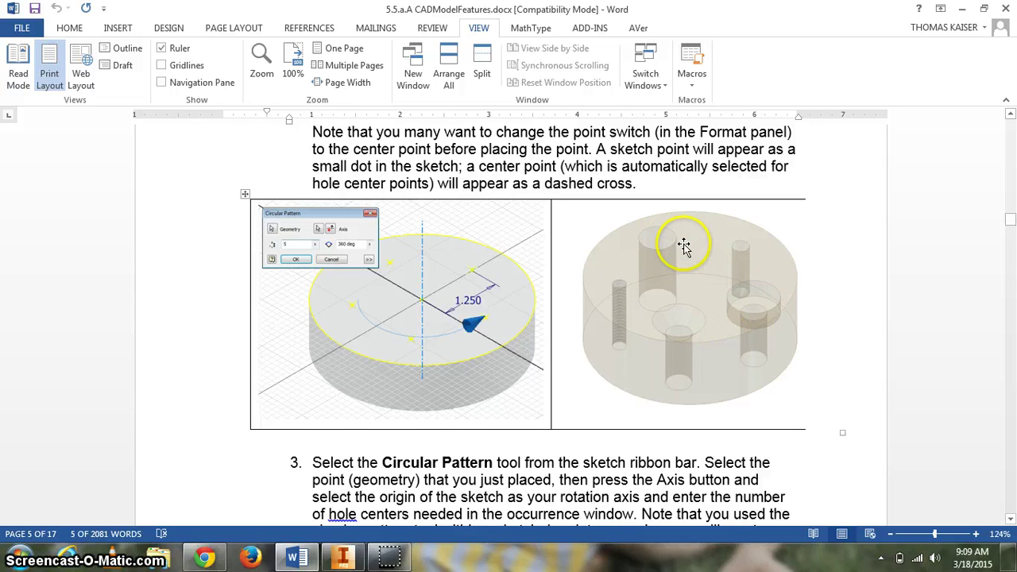
scroll(683, 246, up, 10)
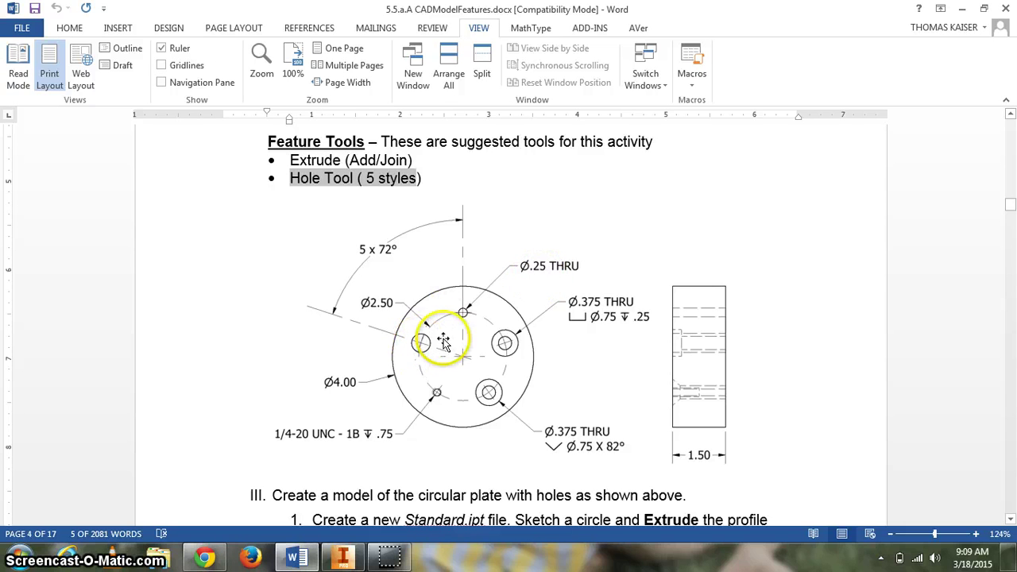
scroll(476, 350, down, 3)
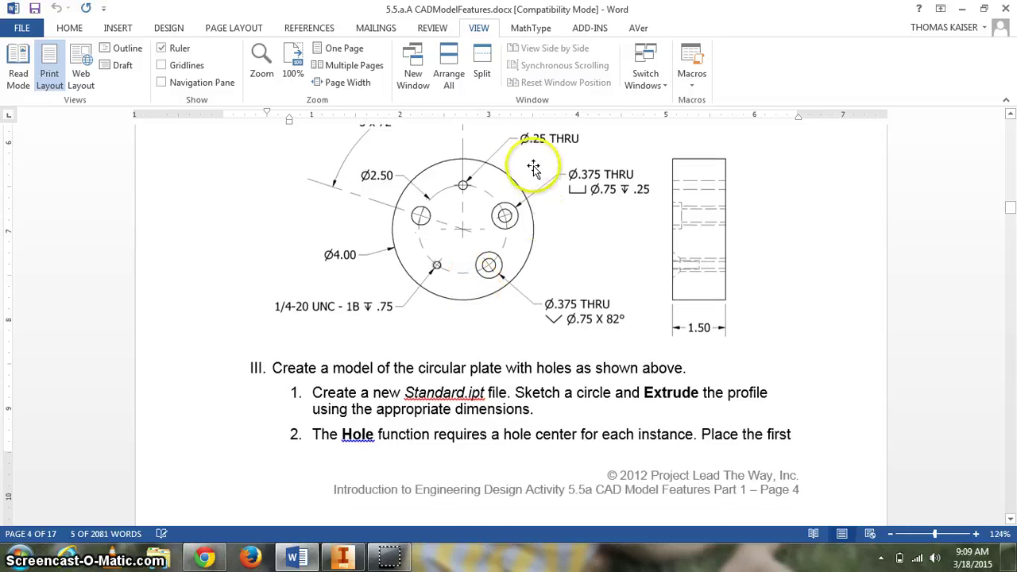
scroll(477, 334, down, 1)
click(343, 559)
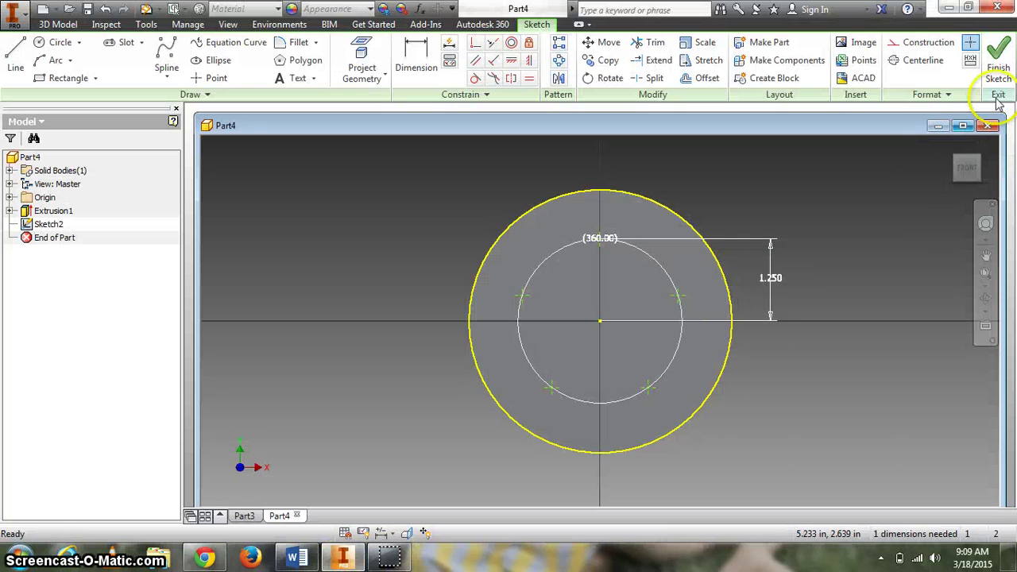
click(999, 63)
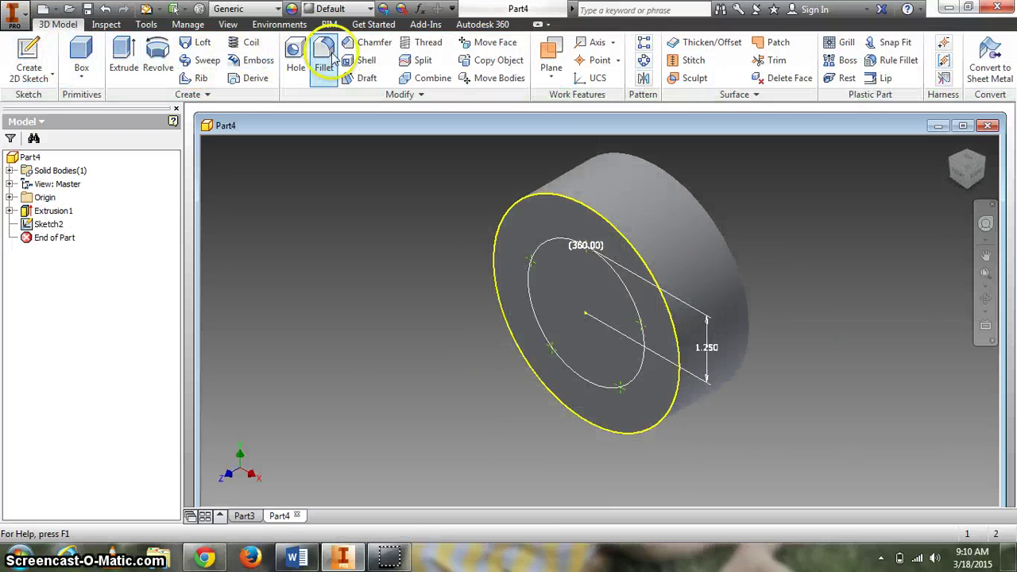
click(306, 49)
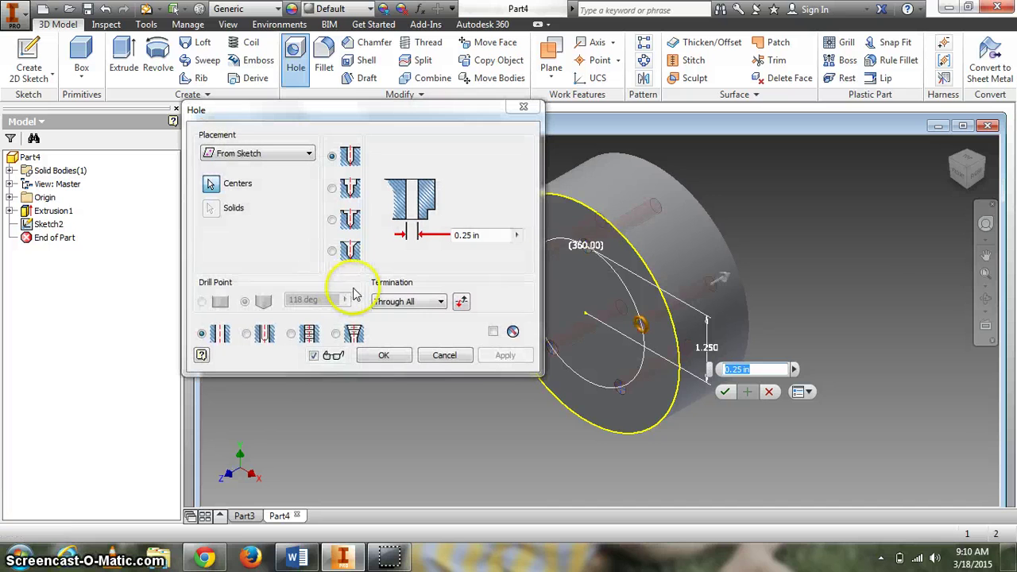
scroll(904, 269, up, 3)
scroll(875, 270, down, 5)
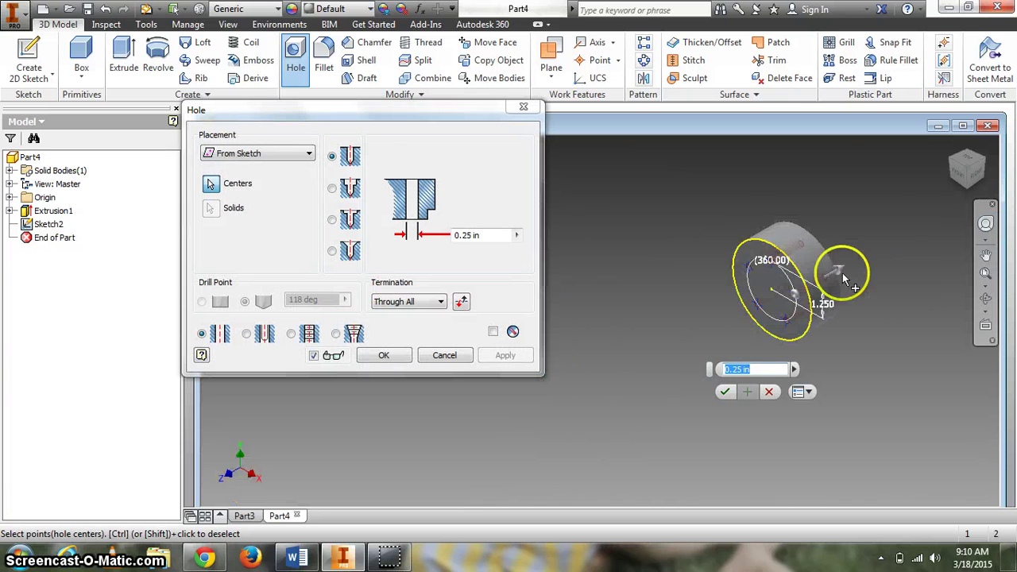
scroll(752, 271, up, 4)
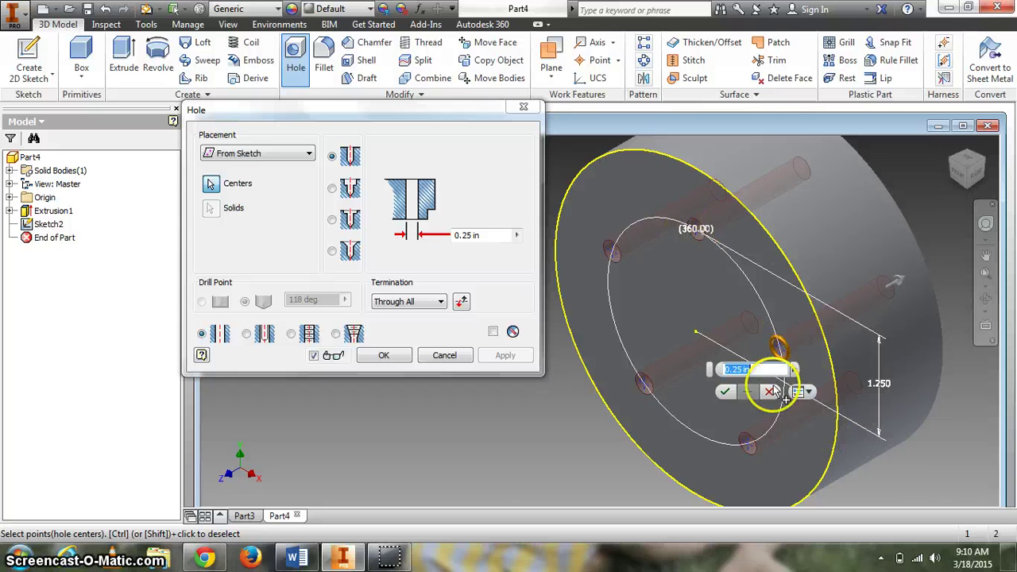
click(770, 392)
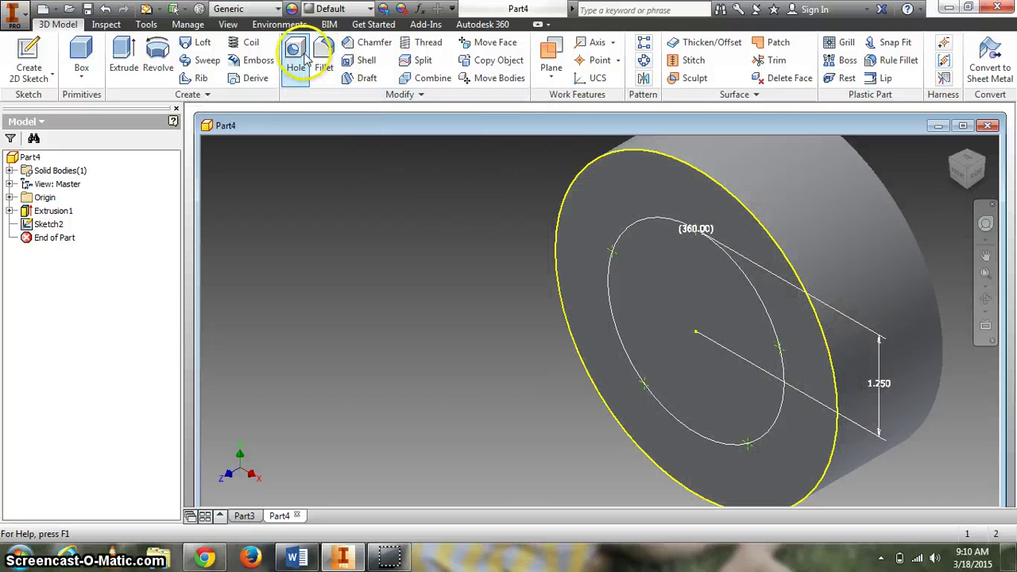
click(299, 57)
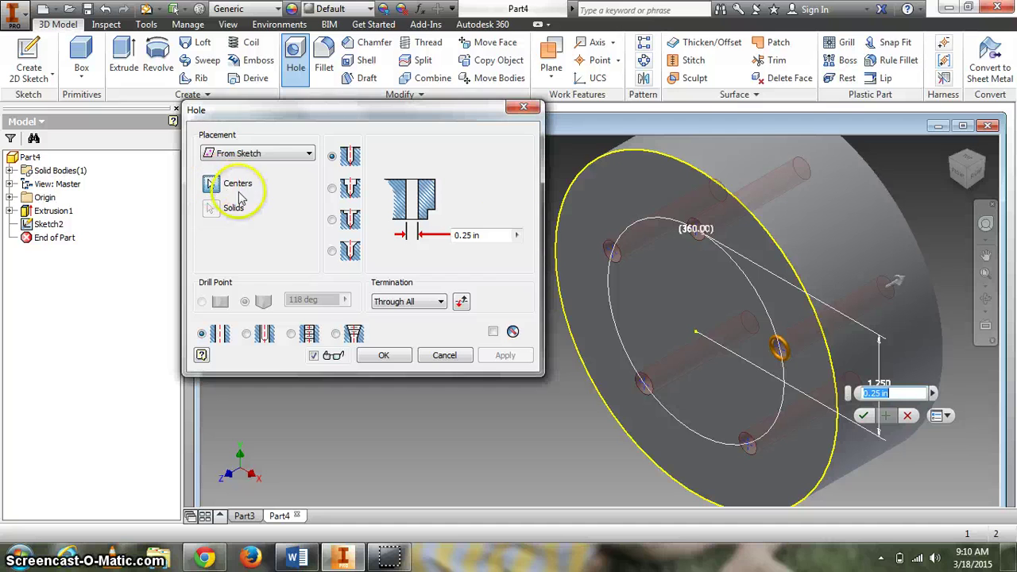
click(286, 155)
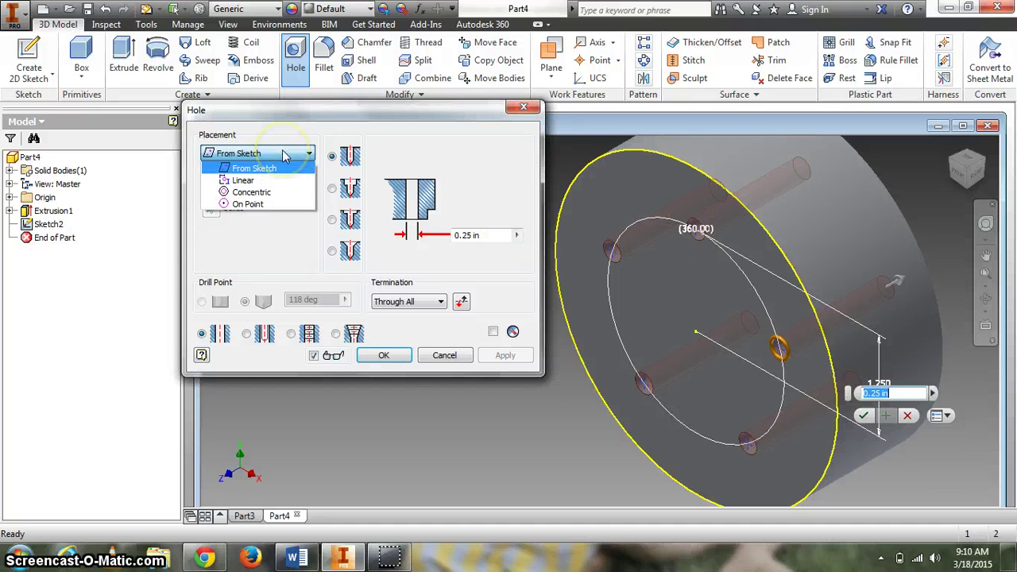
click(263, 204)
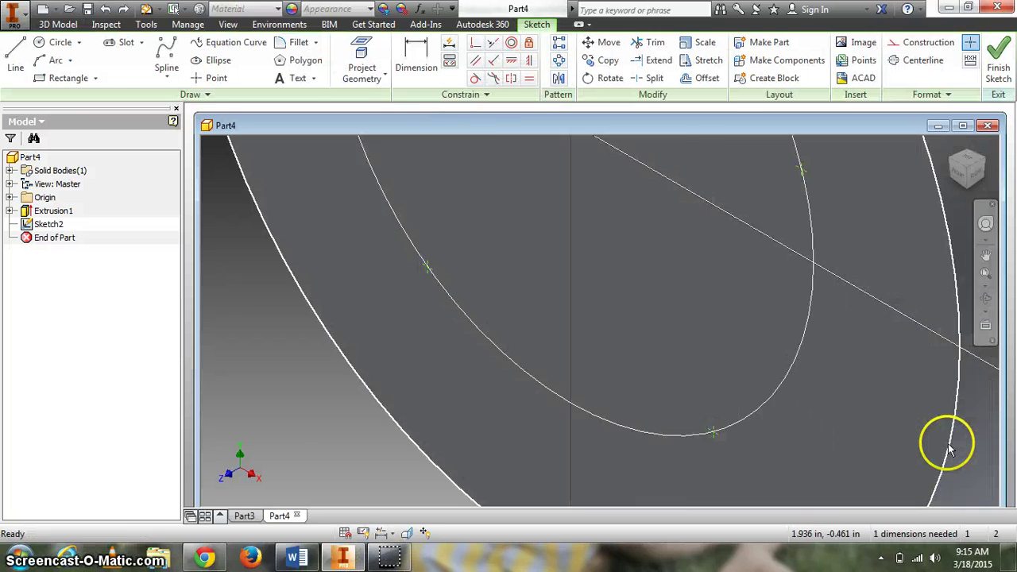
Exit the reopened sketch containing the five patterned hole centers.
scroll(946, 438, down, 3)
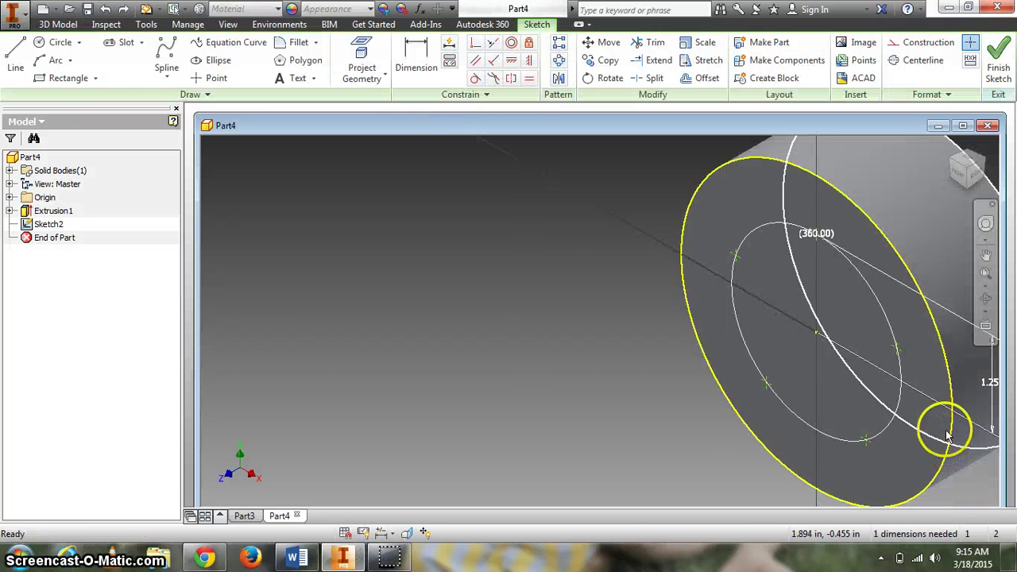
scroll(953, 374, up, 3)
scroll(965, 316, up, 1)
scroll(965, 315, down, 4)
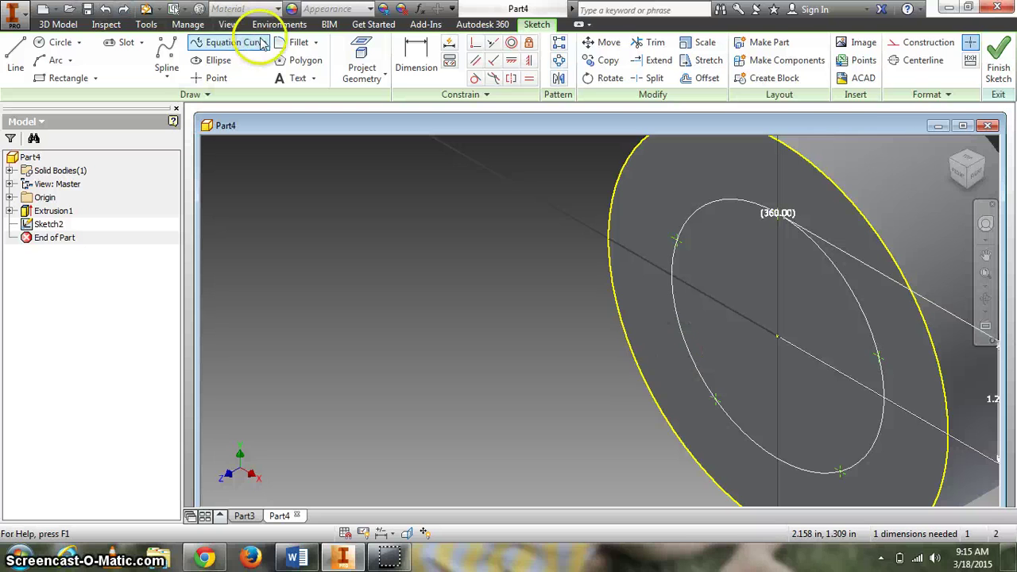
click(1004, 57)
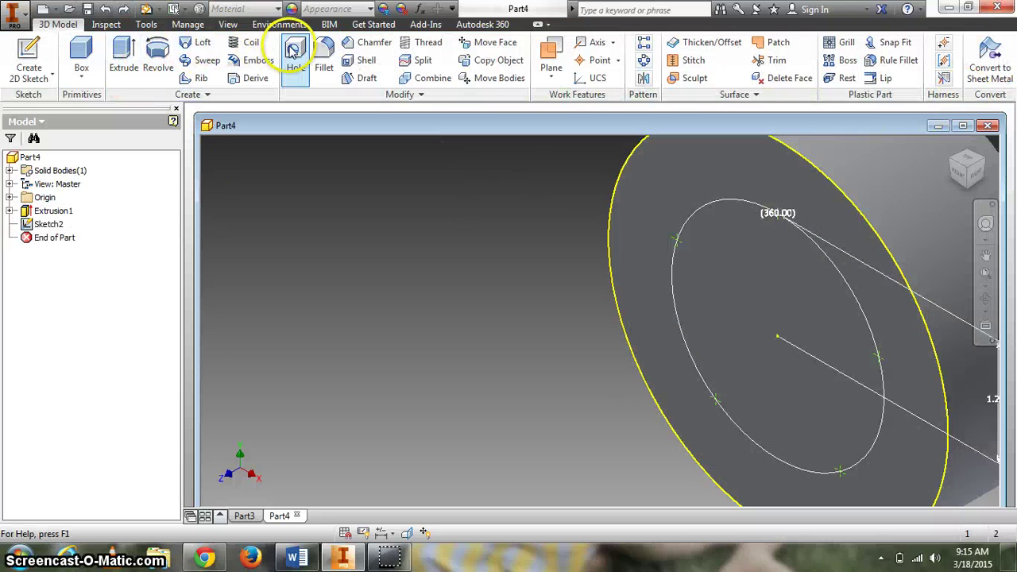
Start a simple drilled hole from the sketch, deselecting every center except the one directly above the disc's center.
click(296, 51)
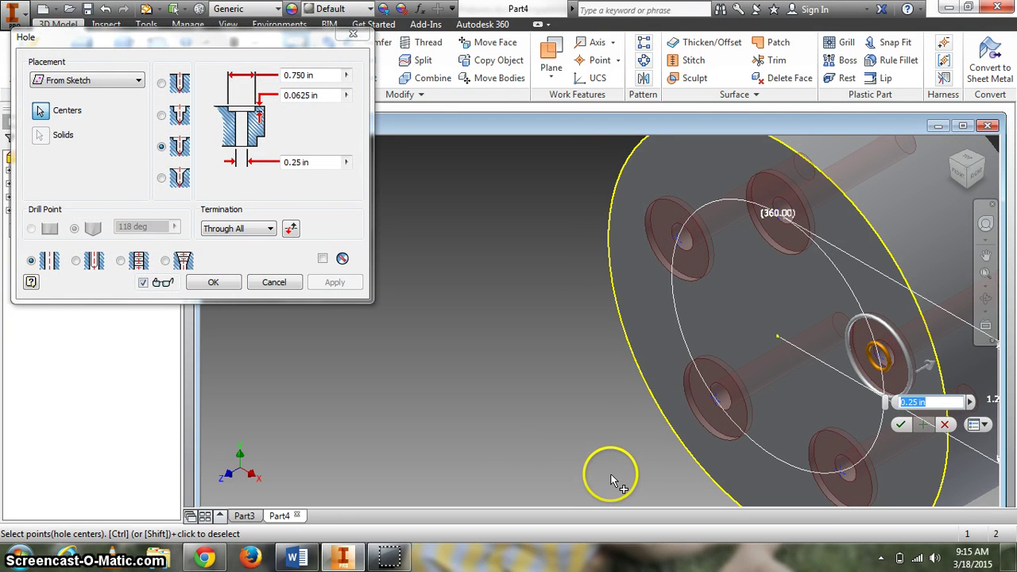
click(162, 84)
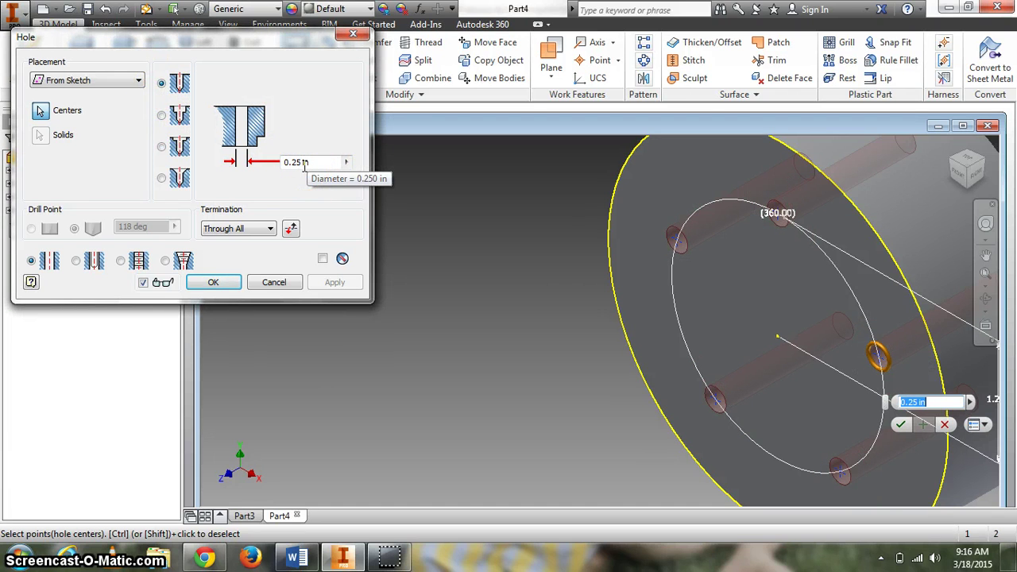
ctrl+click(676, 240)
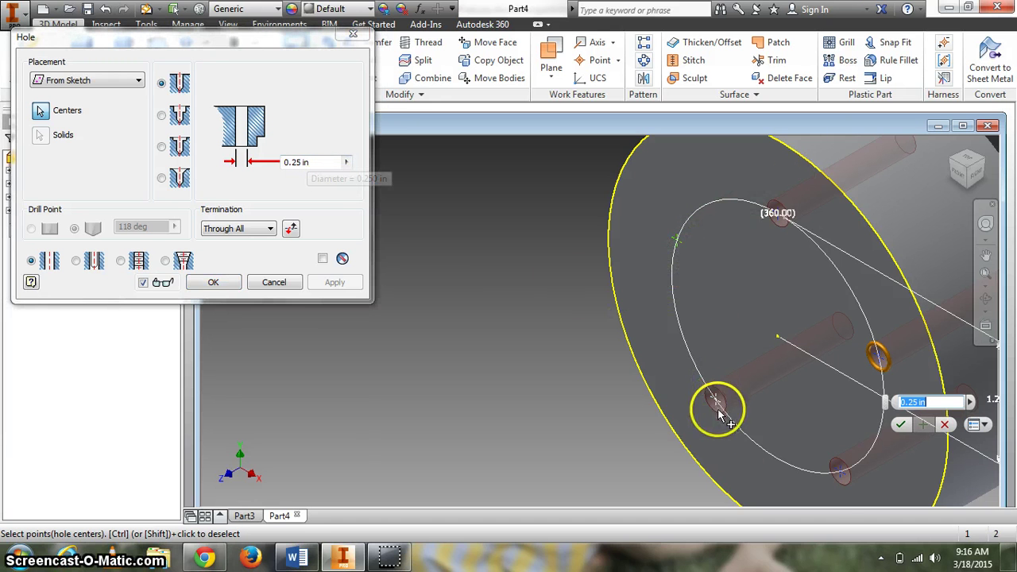
ctrl+click(841, 476)
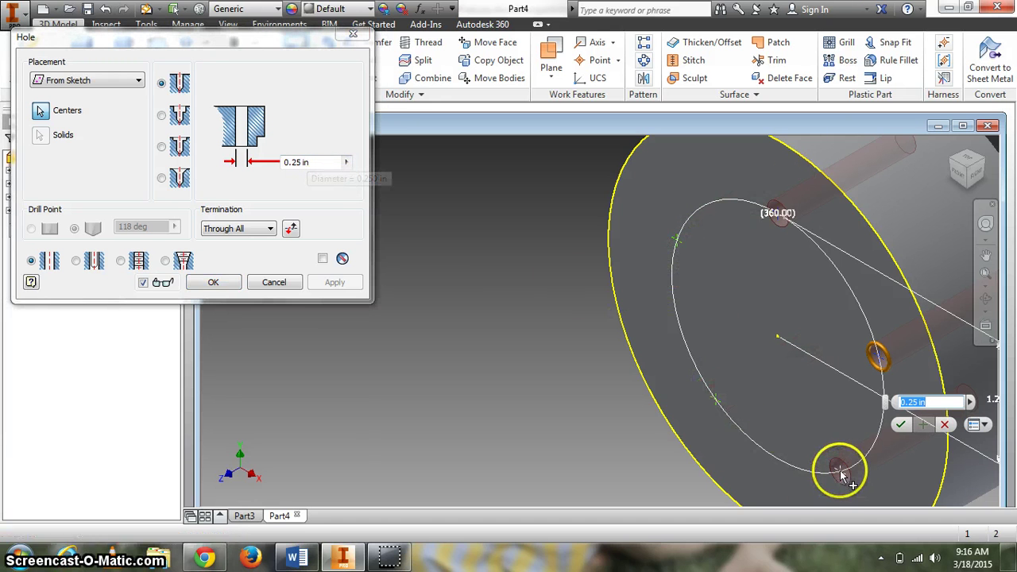
ctrl+click(879, 362)
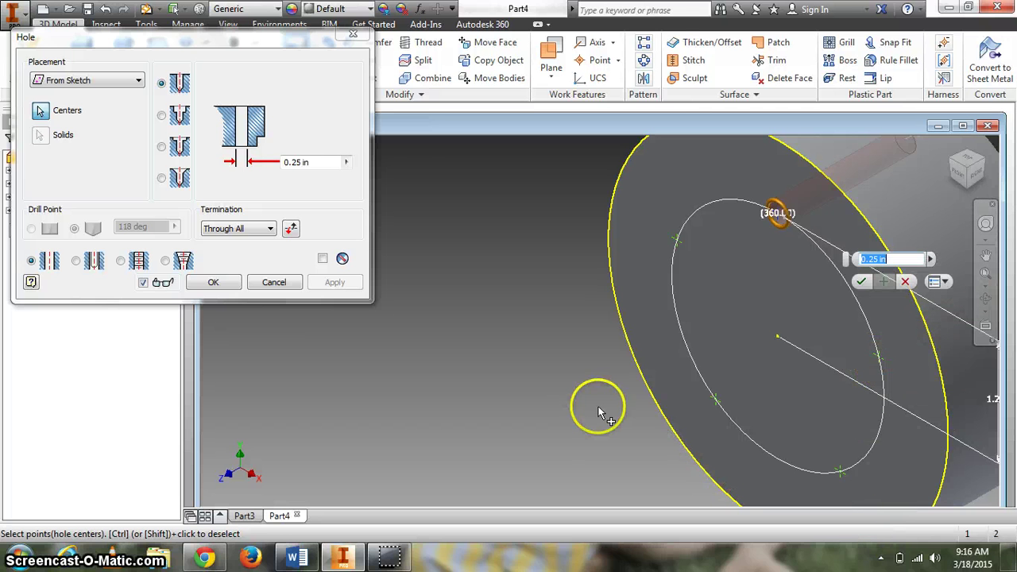
Switch to the Word instructions to check the top hole's callout on the plate drawing, then return to Inventor.
click(294, 557)
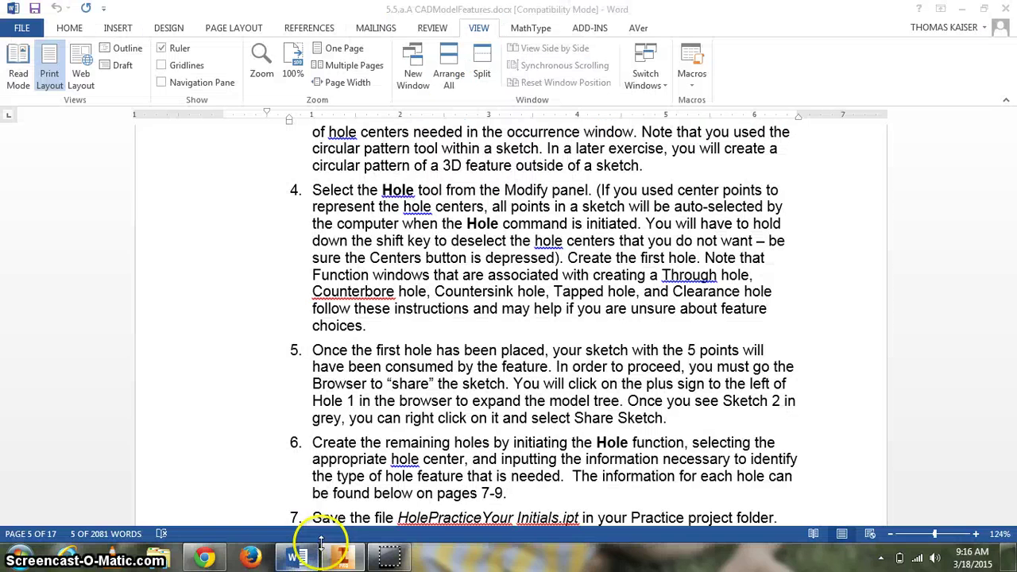
scroll(468, 377, up, 12)
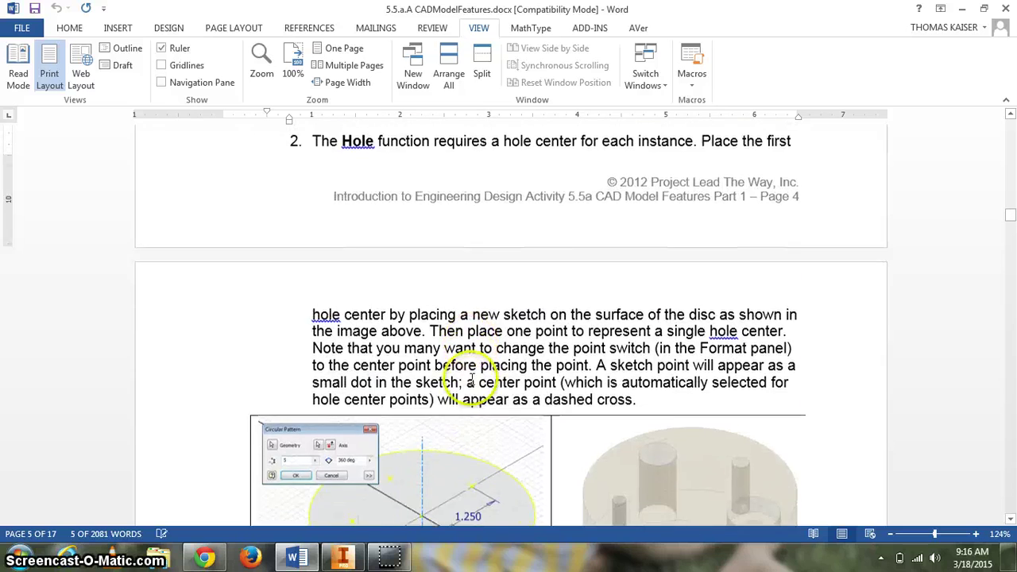
scroll(470, 381, up, 10)
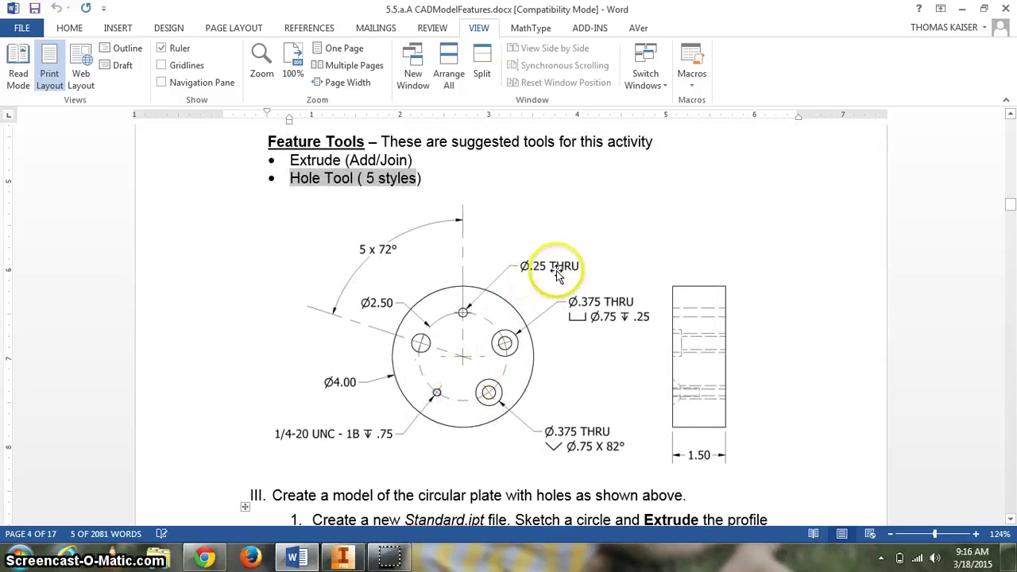
scroll(485, 318, down, 1)
mouse_move(350, 561)
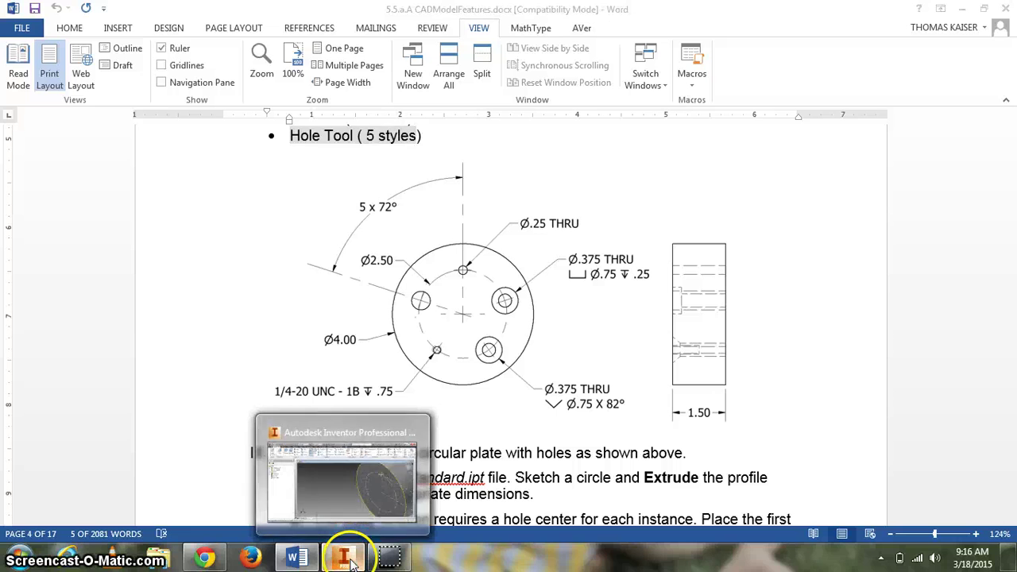
click(346, 559)
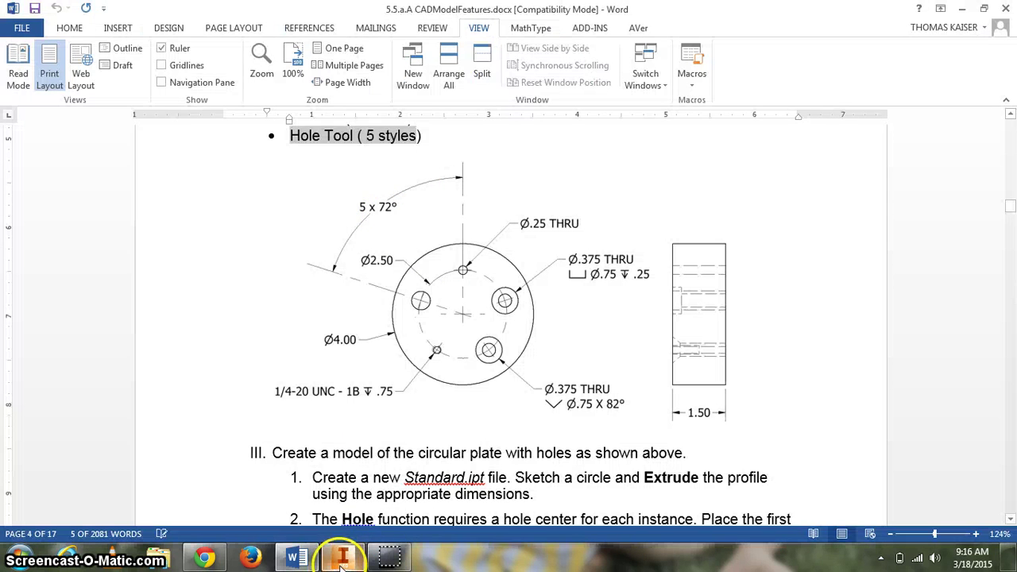
click(346, 558)
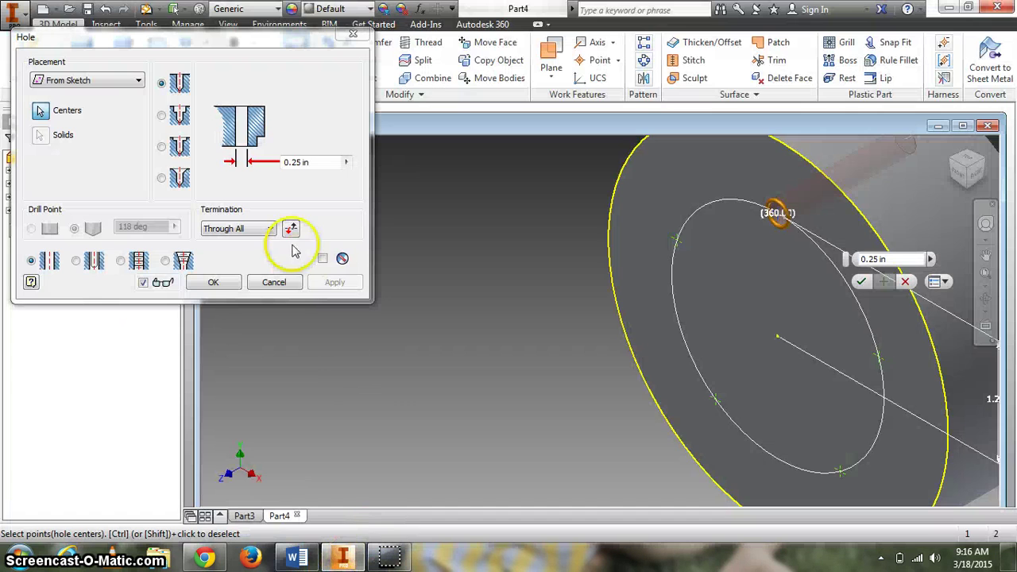
Create the 0.25 in diameter Through All hole at the top center, then share its consumed sketch for the remaining holes.
click(224, 231)
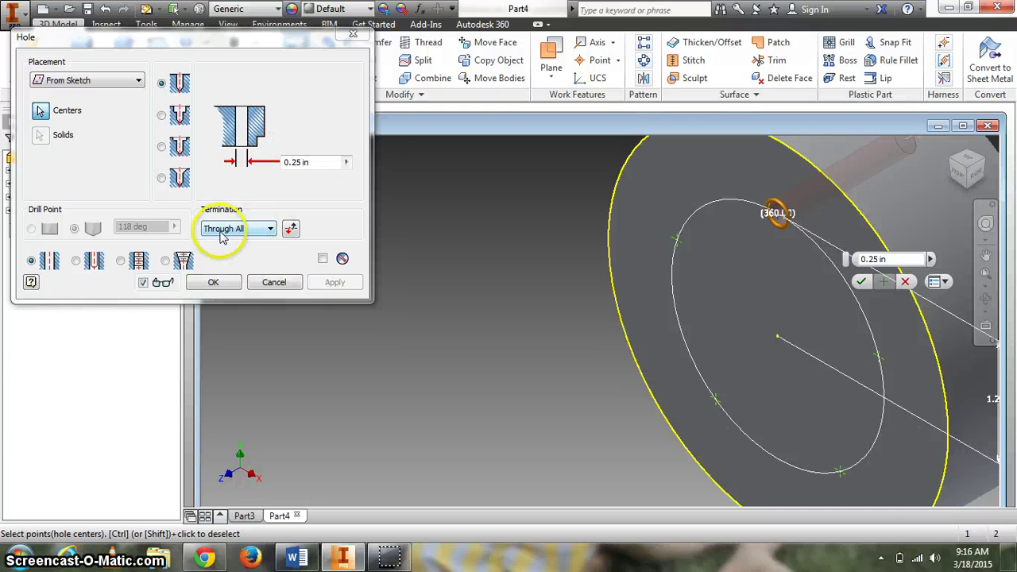
click(213, 283)
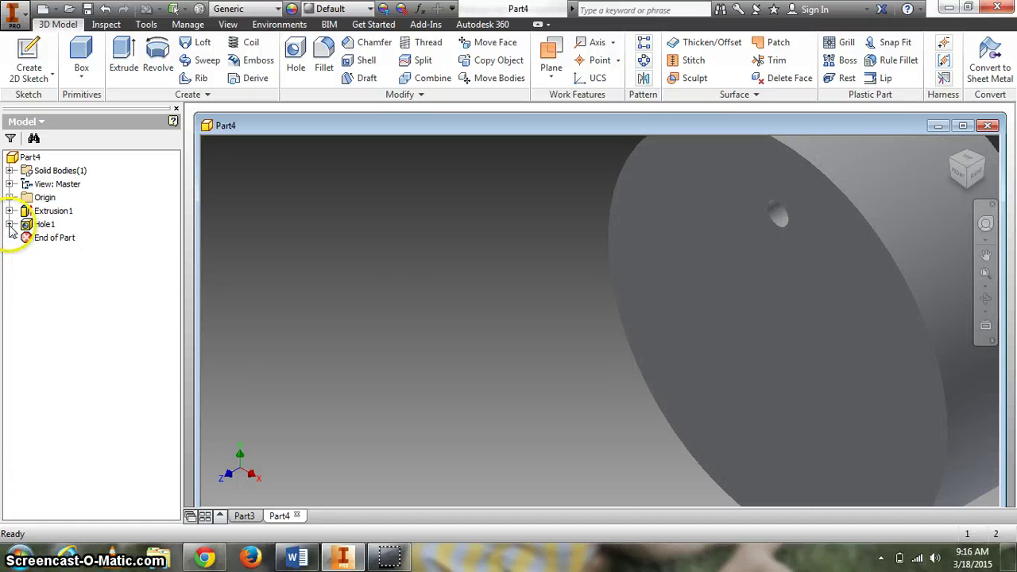
right_click(62, 240)
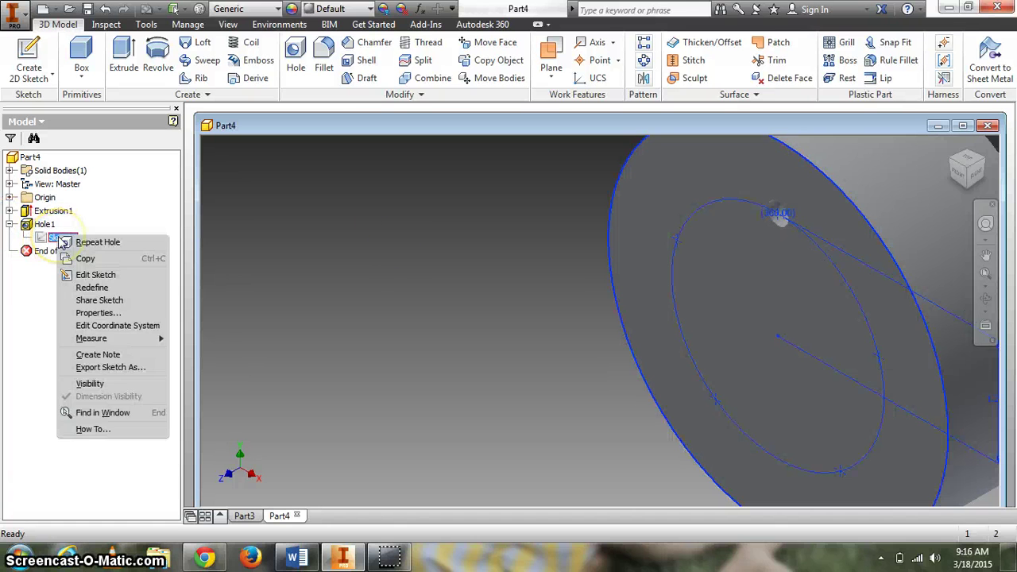
click(89, 274)
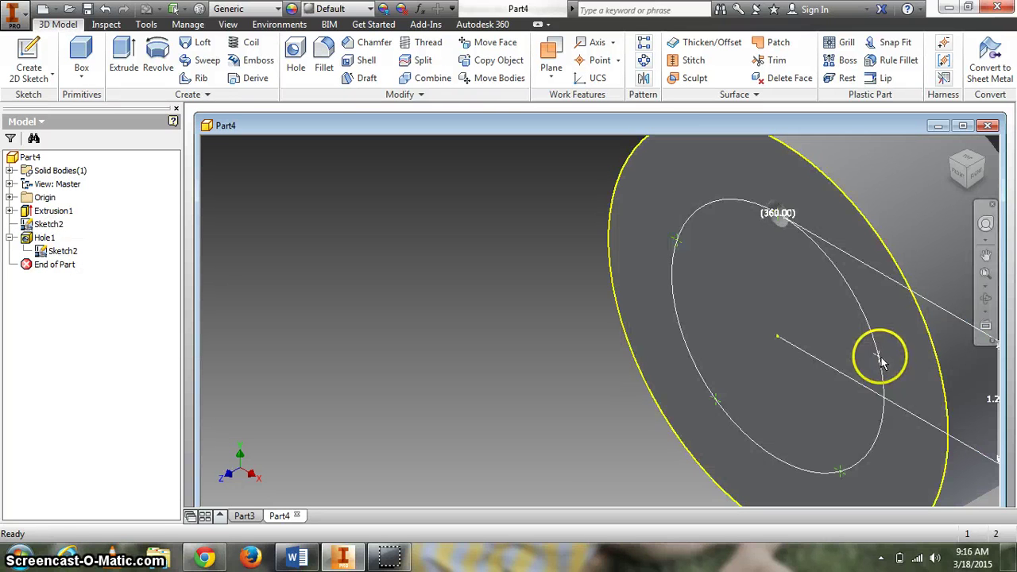
Start a Through All hole from the shared sketch using only the plate's upper-right center, and check its callout in the Word instructions.
click(301, 54)
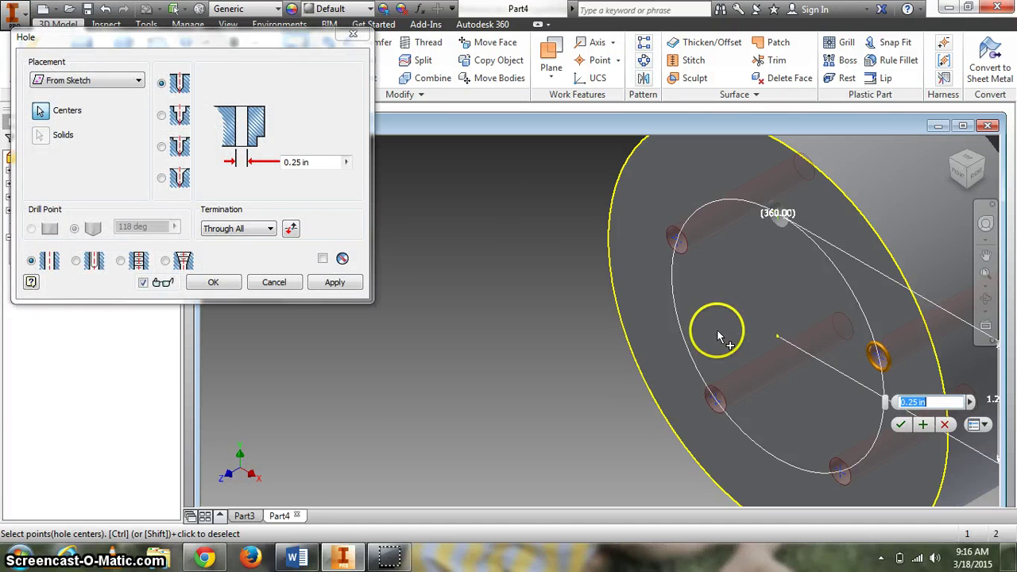
ctrl+click(676, 240)
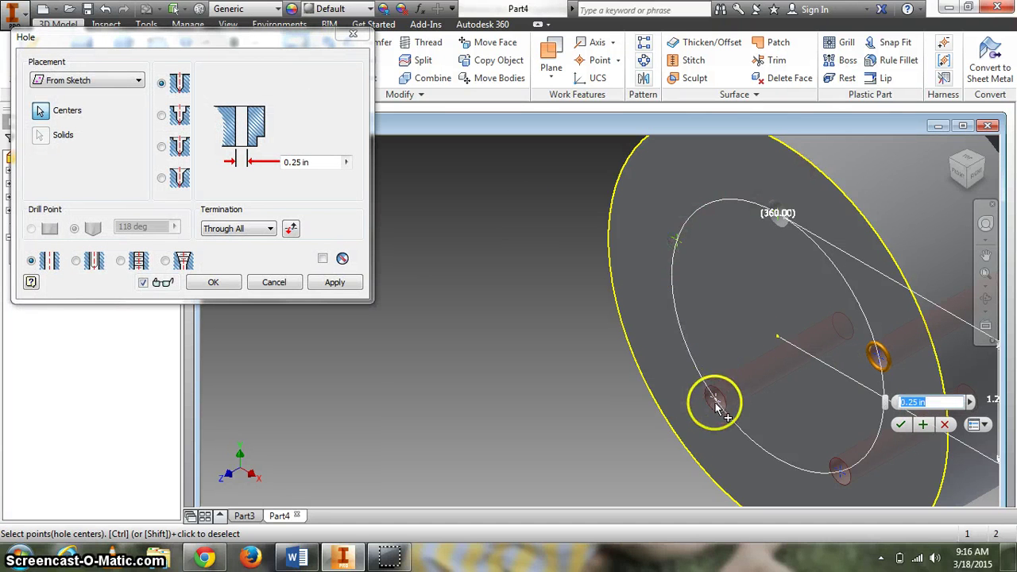
ctrl+click(756, 472)
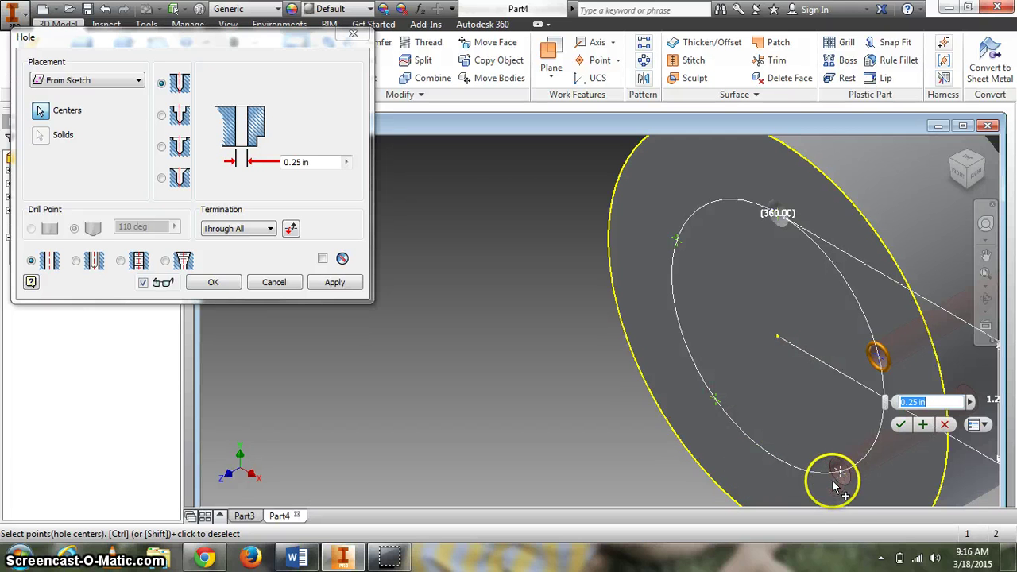
click(293, 558)
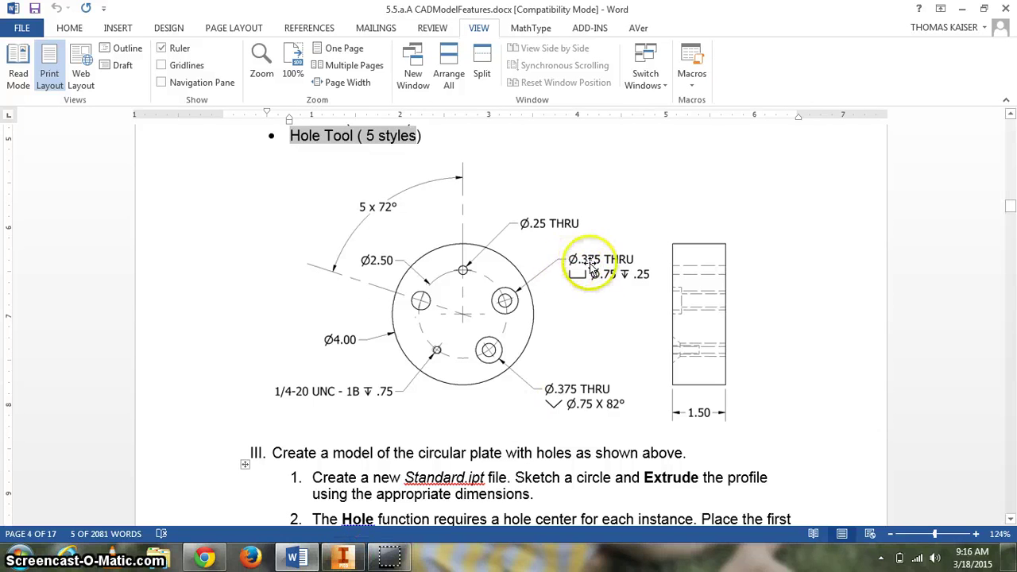
click(339, 560)
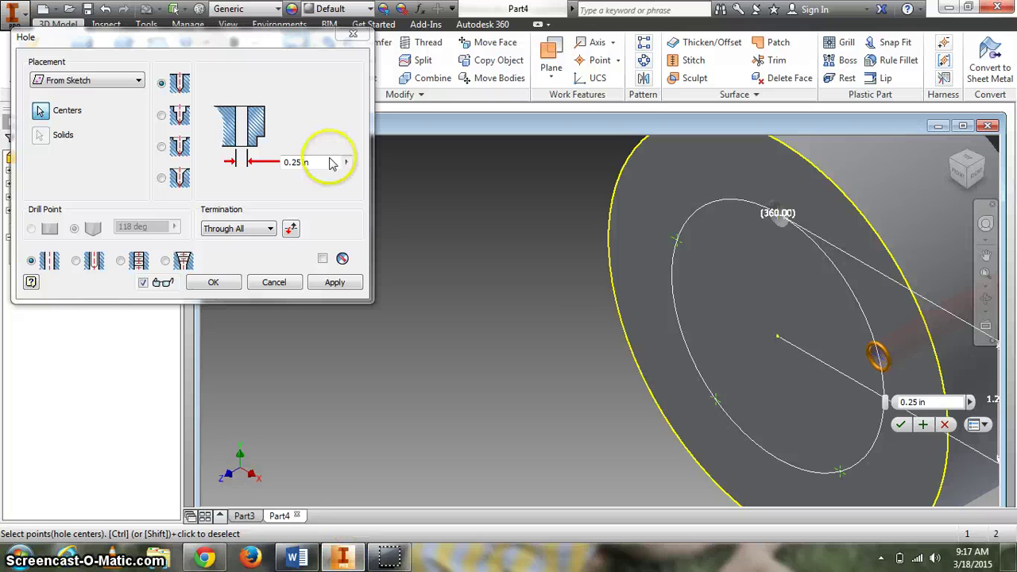
Make the hole a counterbore with a 0.375 in hole diameter, and check the counterbore callout in Word.
click(162, 115)
click(298, 163)
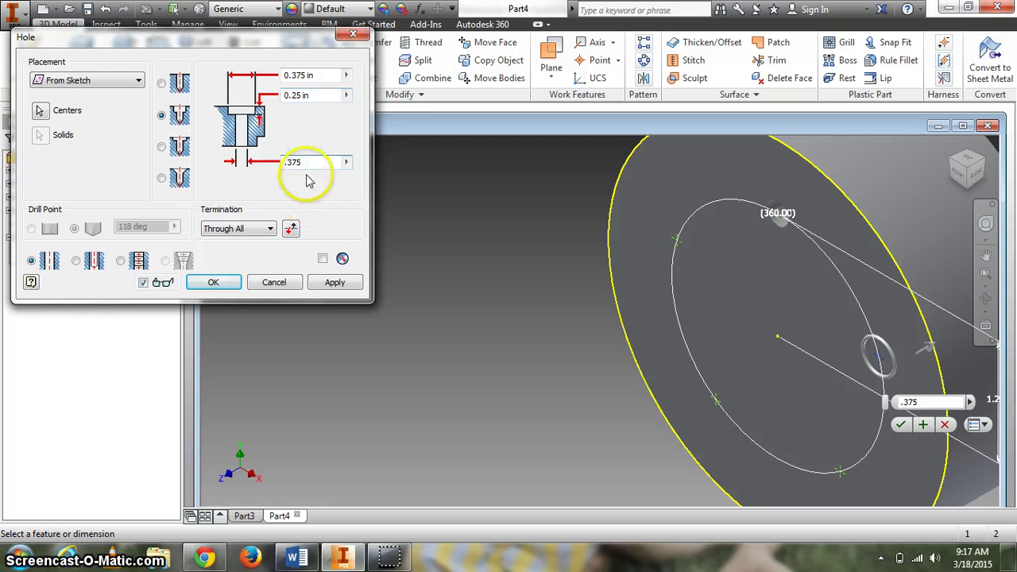
click(335, 561)
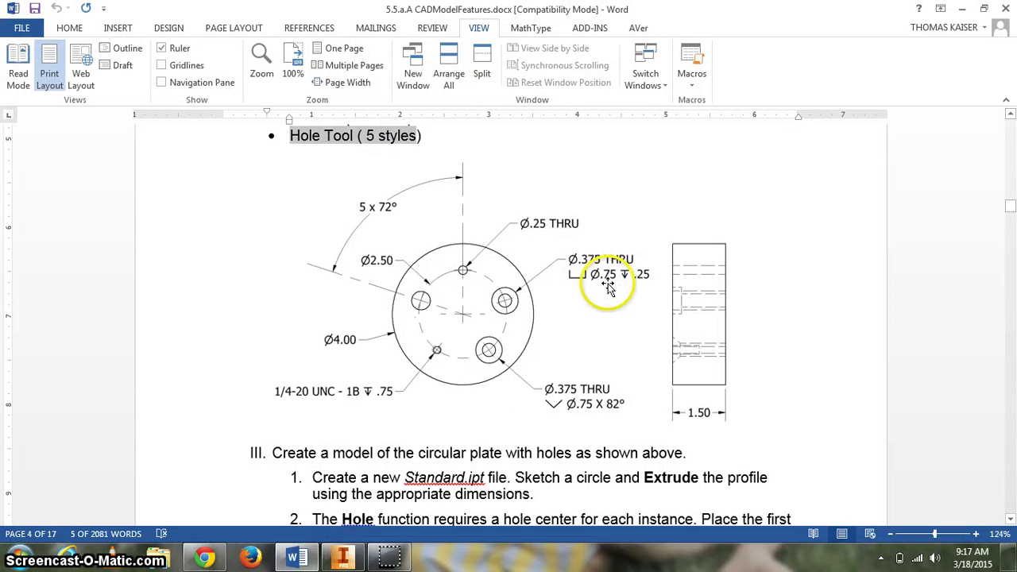
click(348, 554)
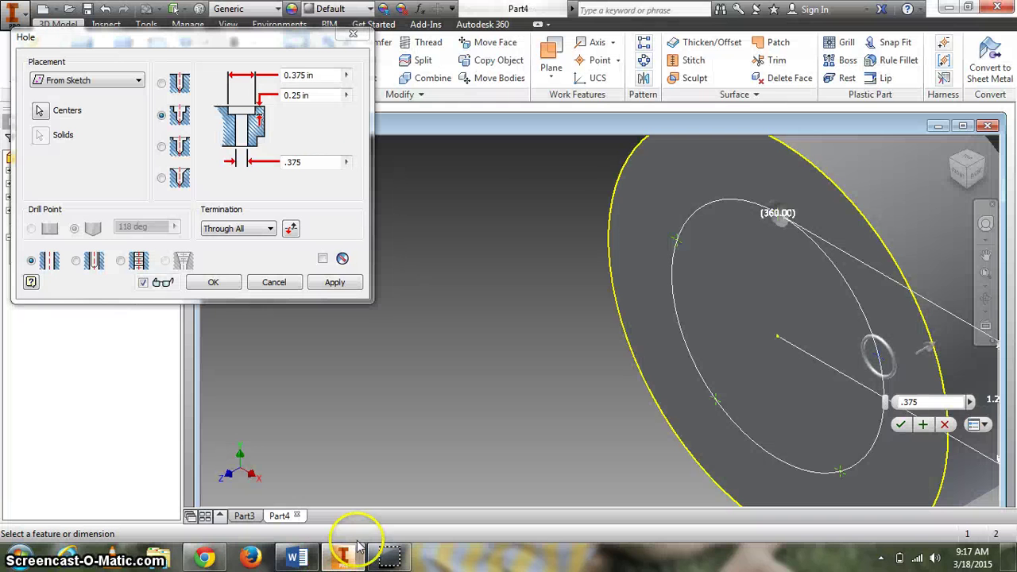
Set the counterbore diameter to 0.75 in with the 0.25 in depth, and create the counterbored hole.
double_click(310, 75)
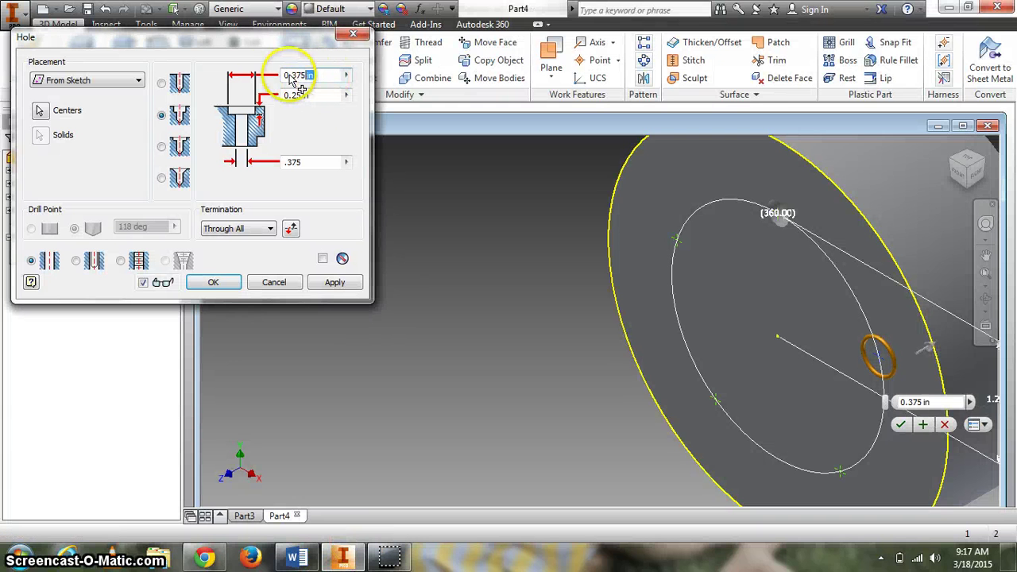
drag(289, 74, 267, 78)
text(.7)
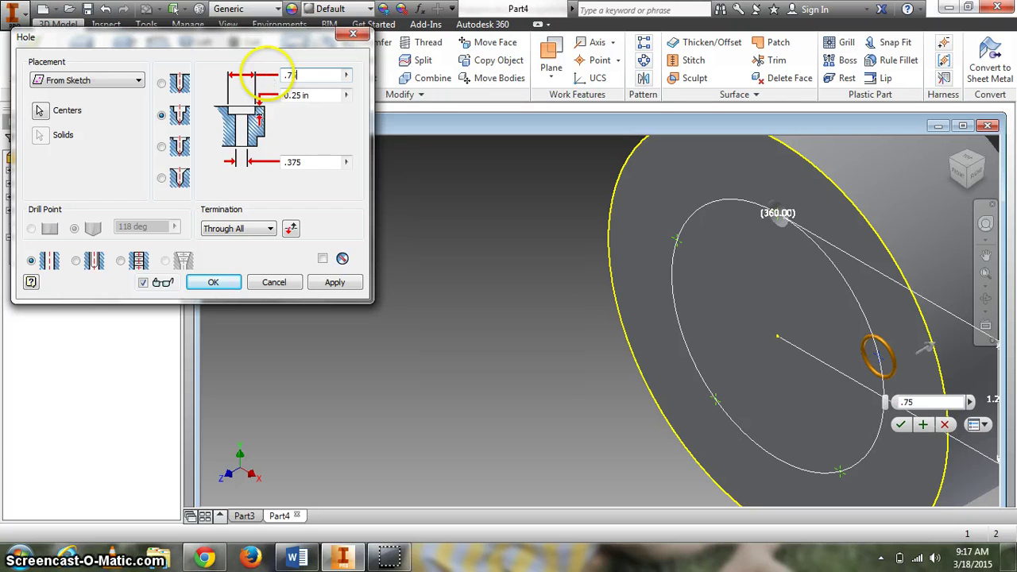
text(5)
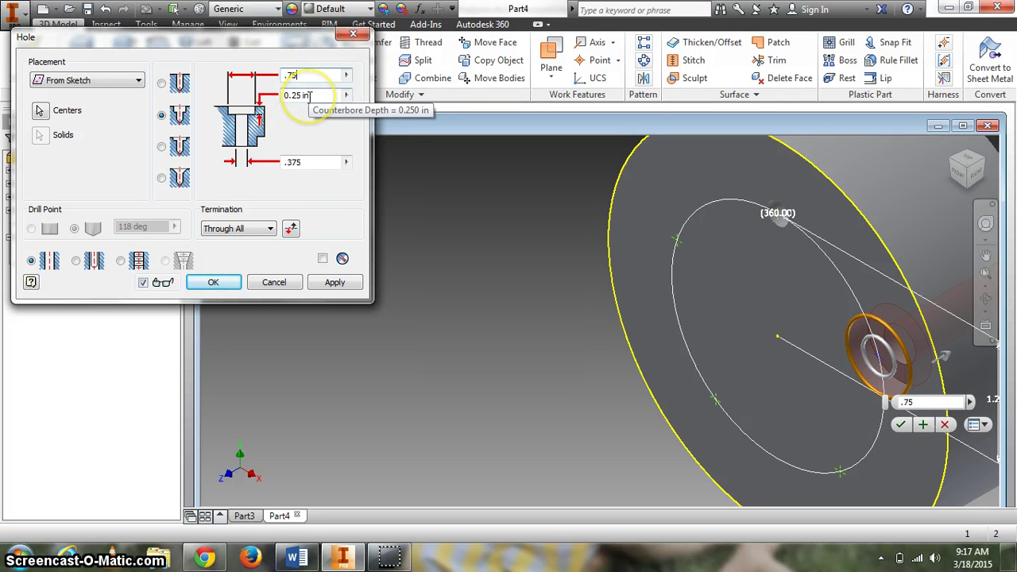
click(213, 283)
Start another hole using only the plate's lower-right center, check its callout in Word, dismiss the battery warning and return to Inventor.
scroll(617, 341, up, 3)
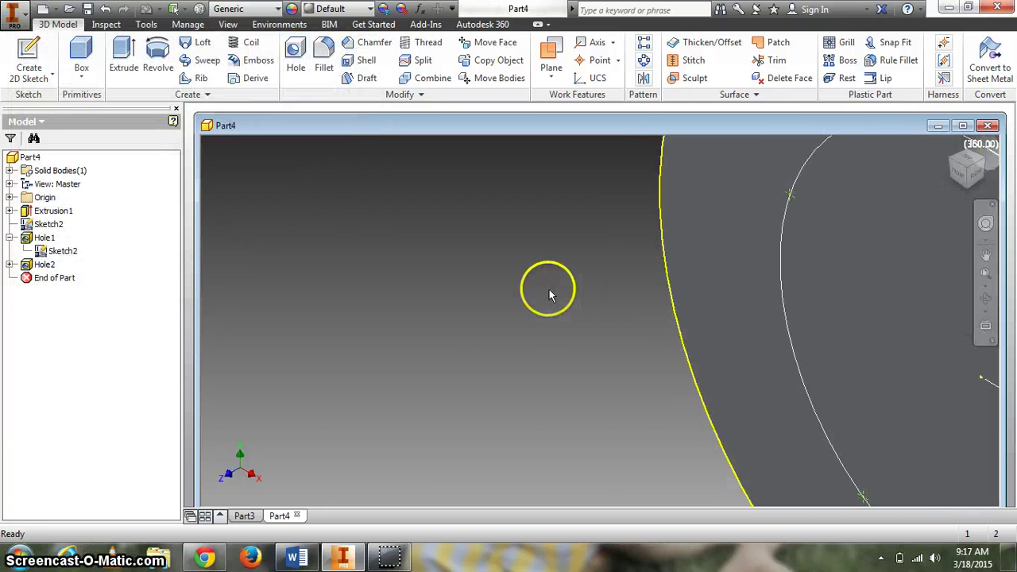
scroll(548, 293, down, 5)
scroll(717, 363, up, 3)
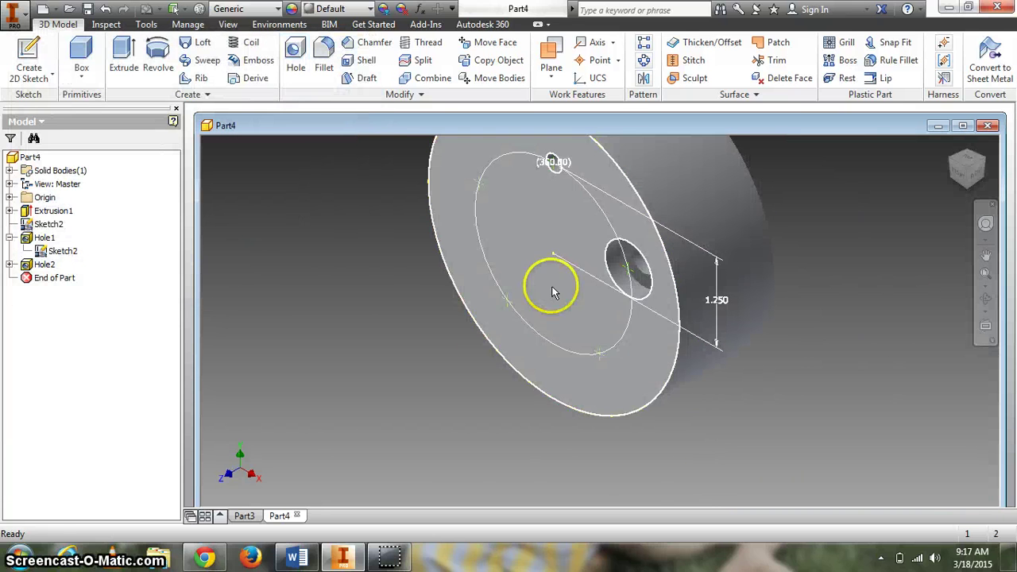
click(296, 53)
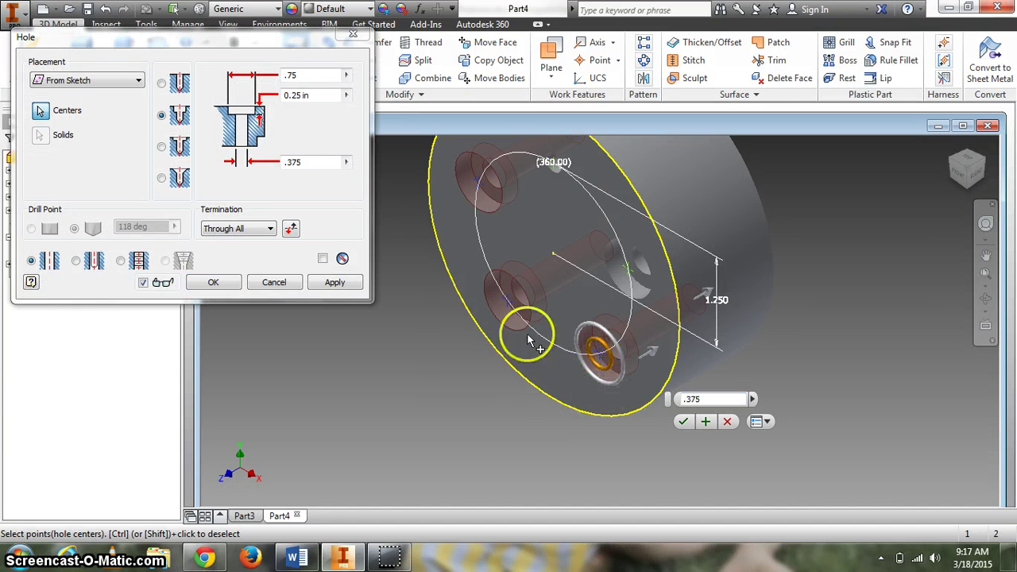
ctrl+click(509, 305)
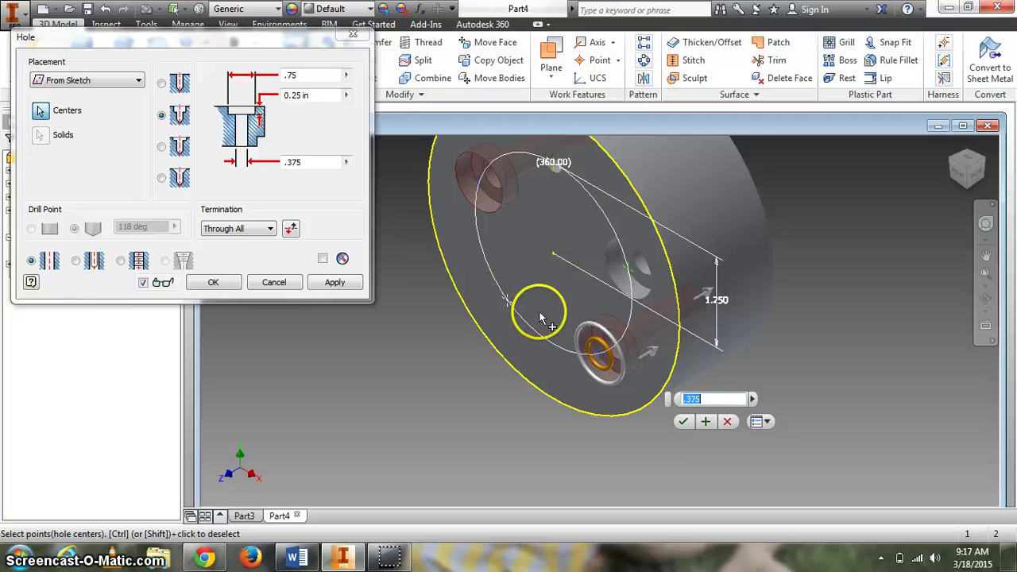
ctrl+click(479, 182)
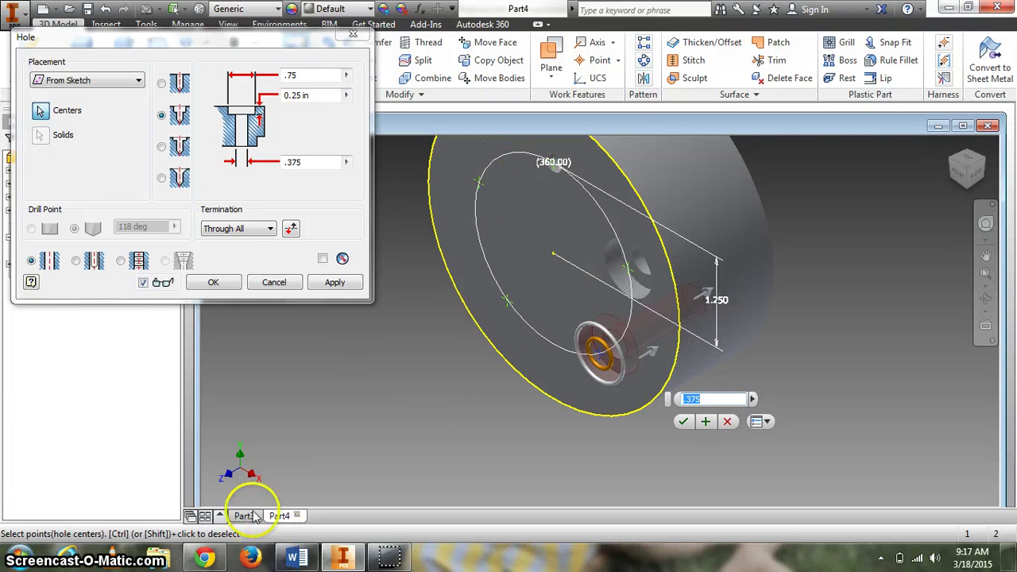
click(341, 556)
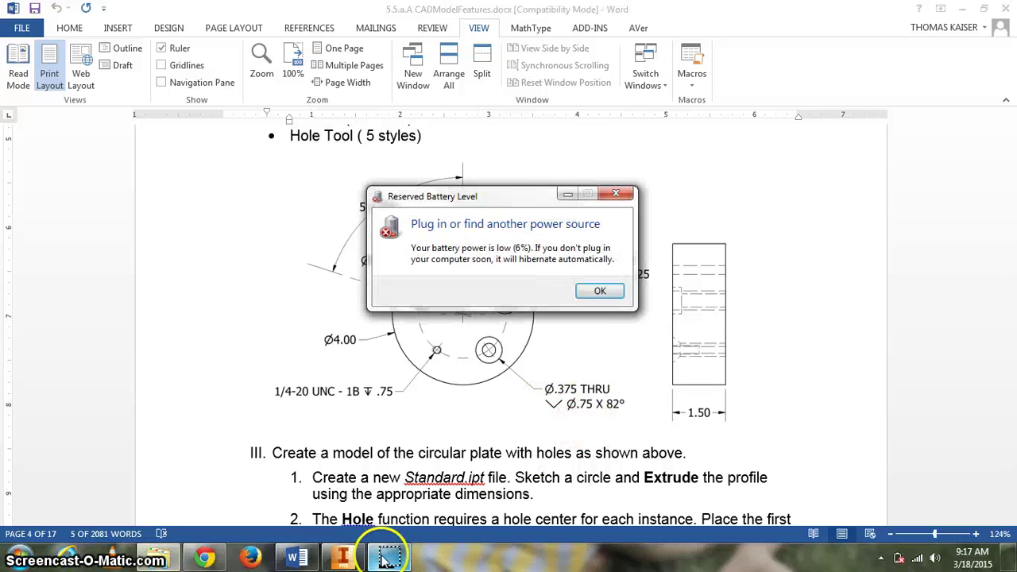
click(602, 292)
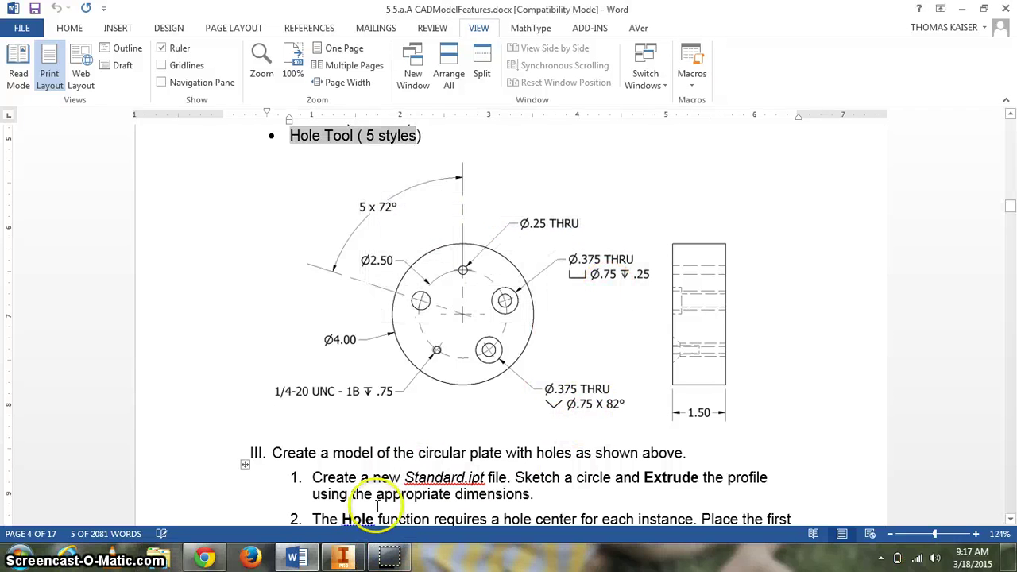
click(347, 548)
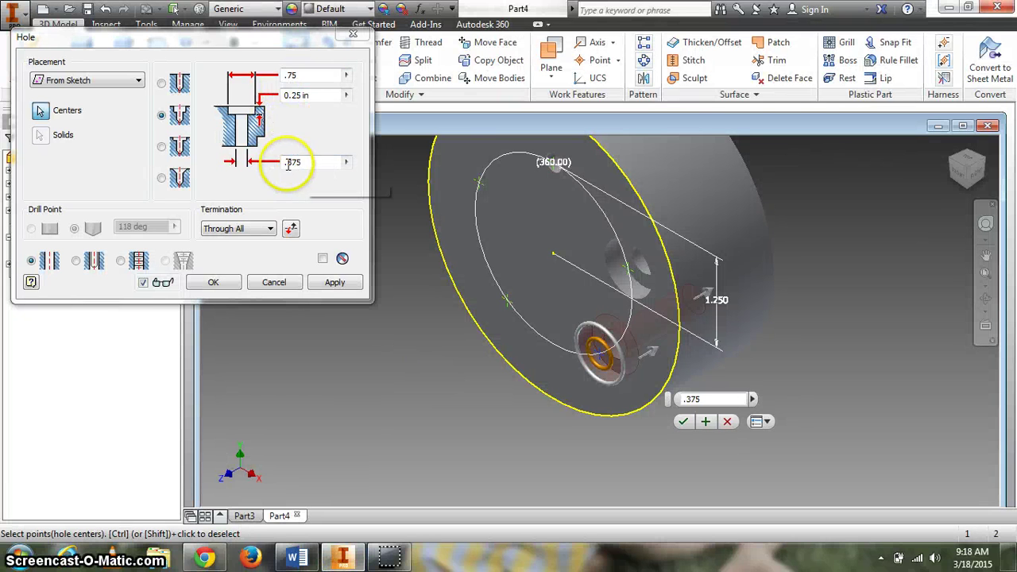
Create the lower-right hole as a countersink: 0.375 in hole, 0.75 in countersink diameter, 82 deg, Through All, verified against Word.
click(162, 179)
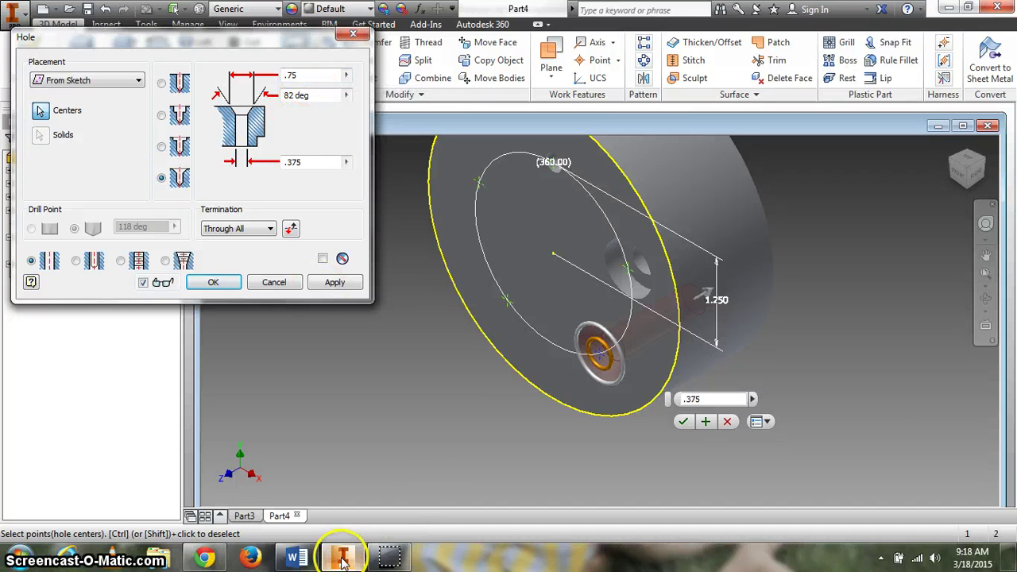
click(300, 558)
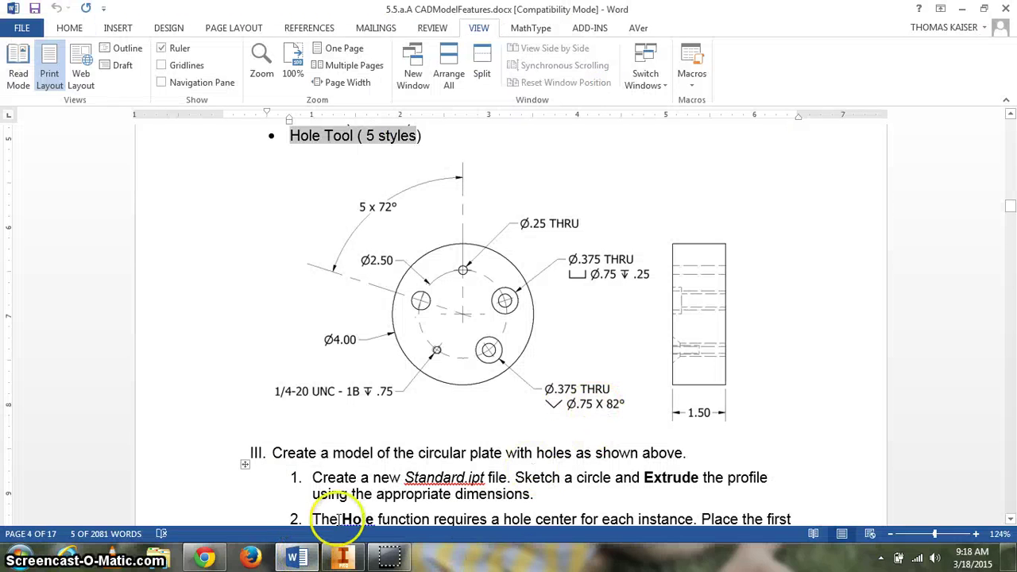
click(342, 559)
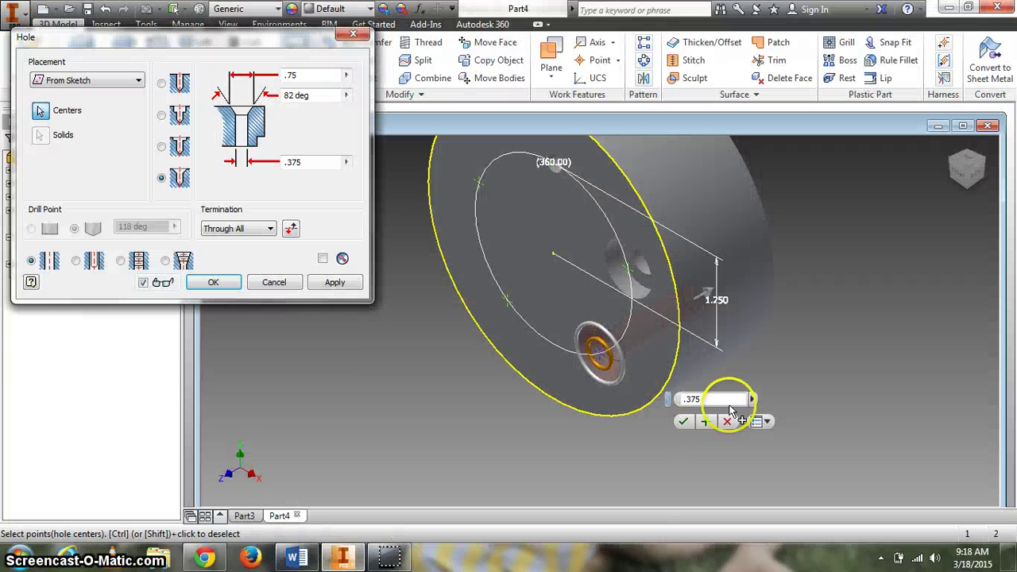
click(685, 423)
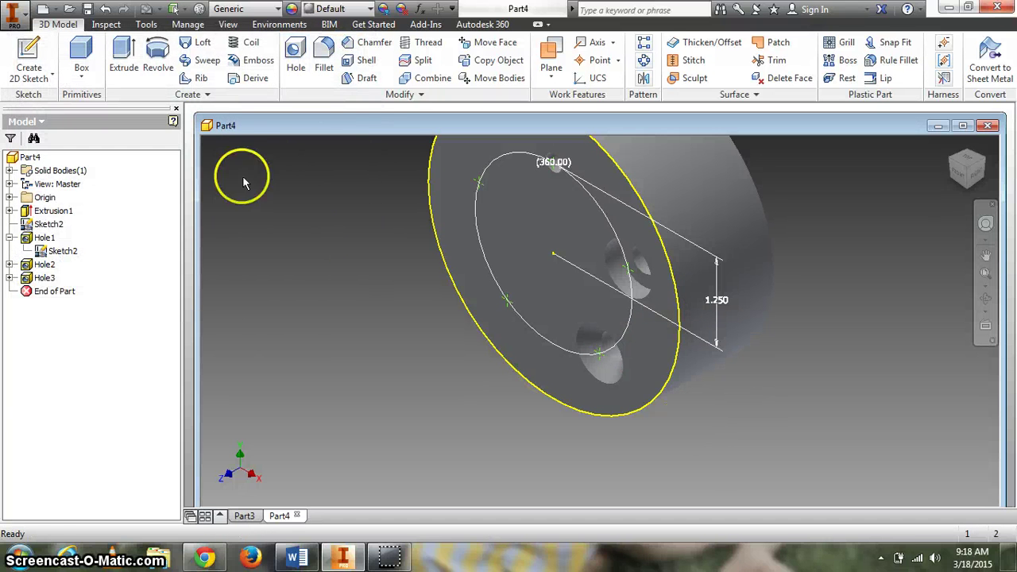
Start a hole using only the plate's lower-left center, and check its thread callout in the Word instructions.
click(293, 50)
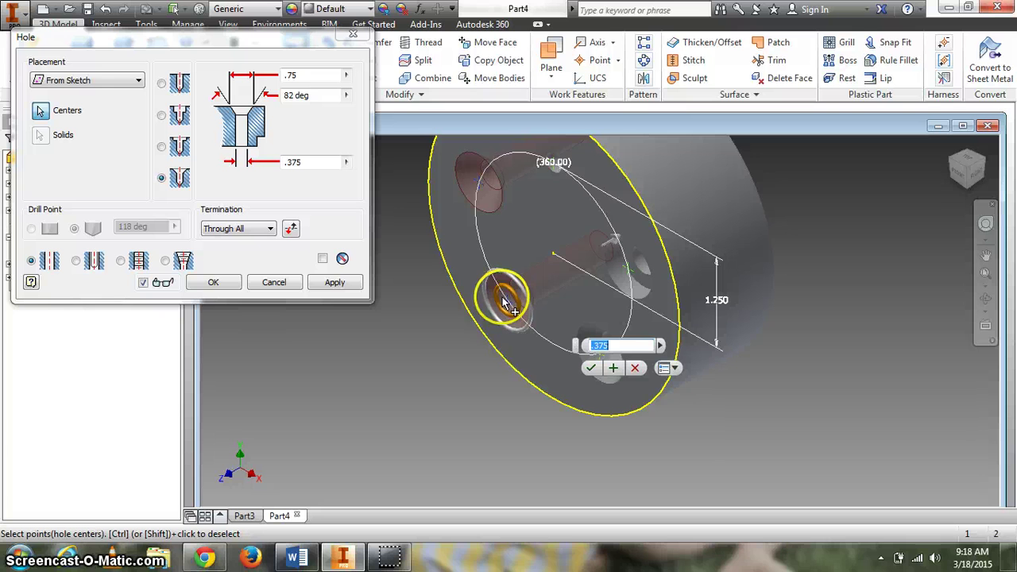
ctrl+click(480, 186)
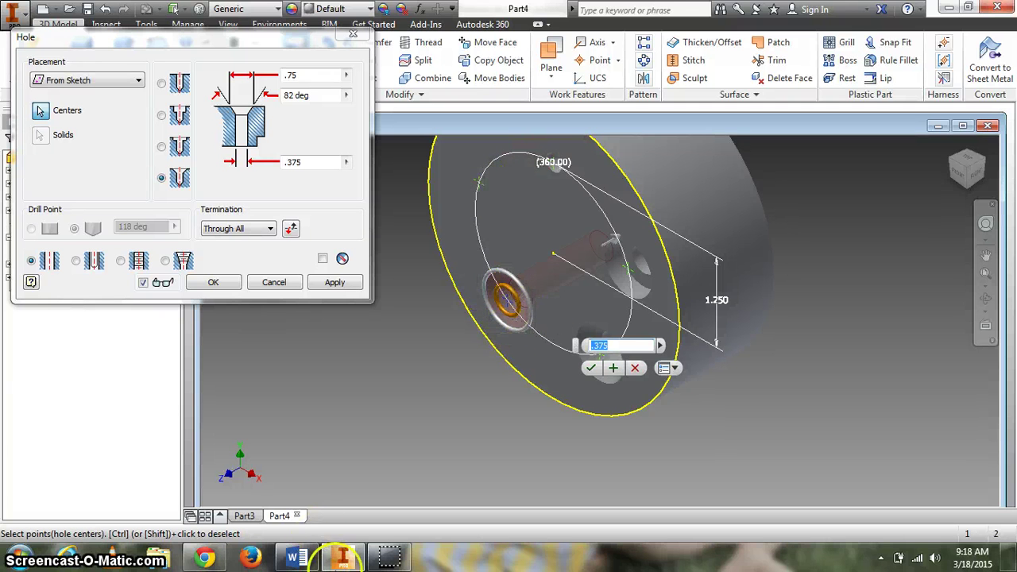
click(294, 559)
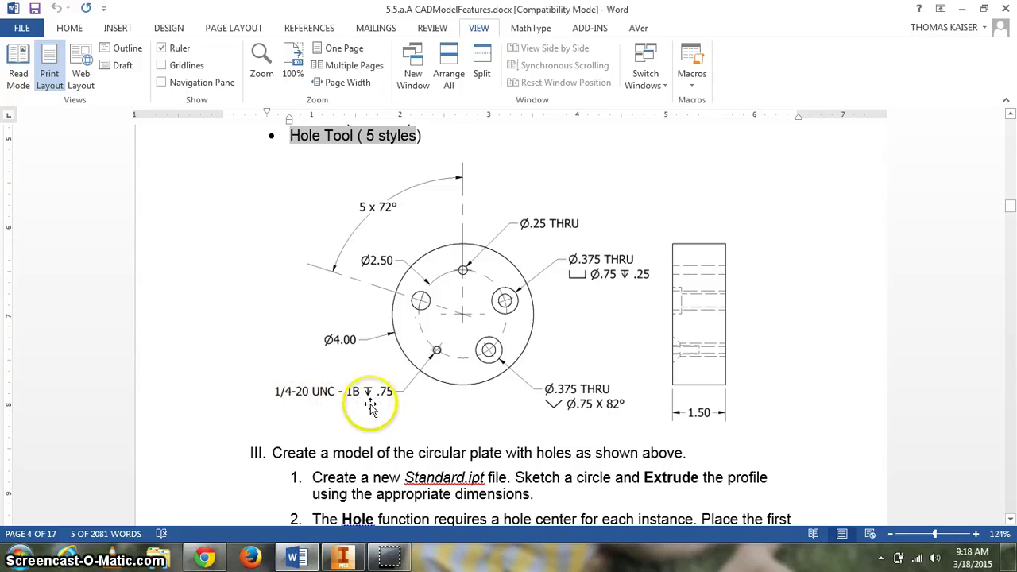
click(342, 558)
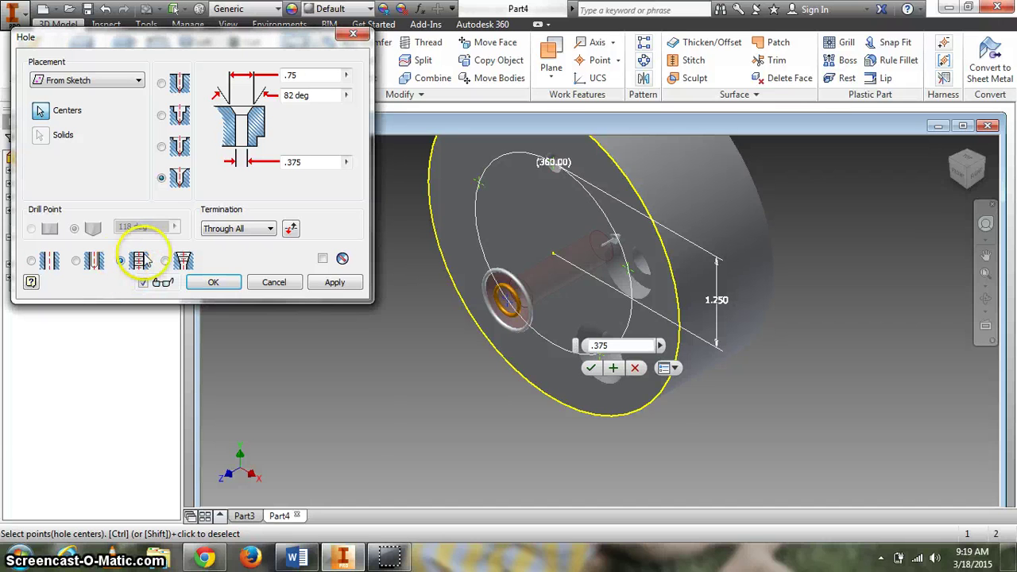
Make the hole a plain drilled, tapped hole with 0.75 in thread depth, and recheck the thread callout in Word.
click(162, 82)
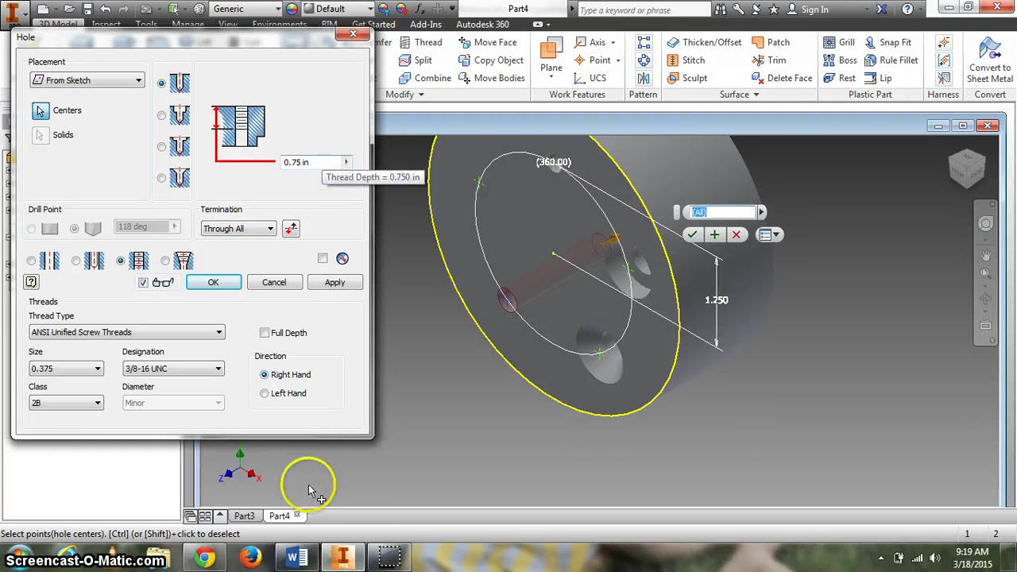
click(296, 556)
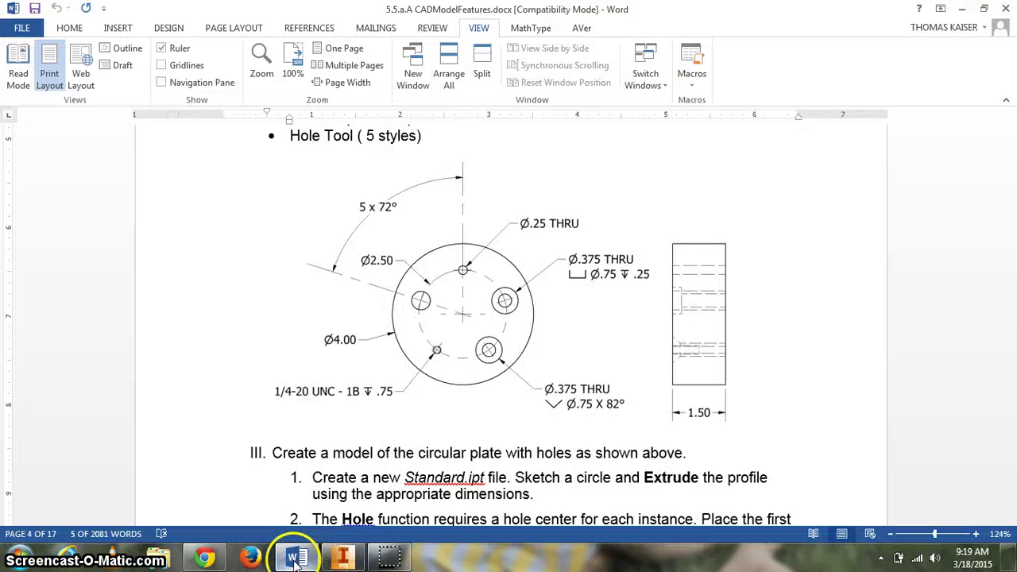
click(350, 561)
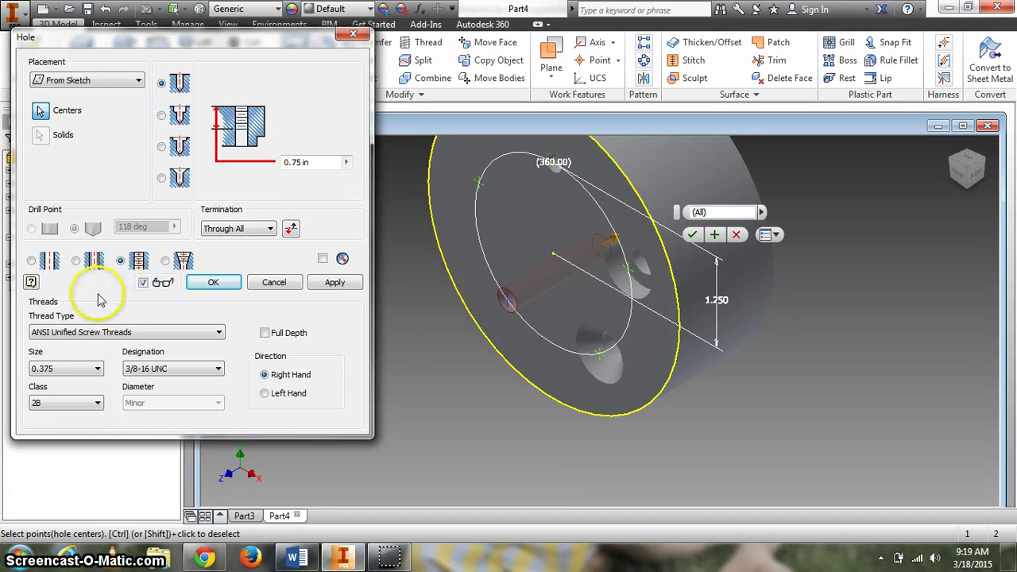
click(167, 369)
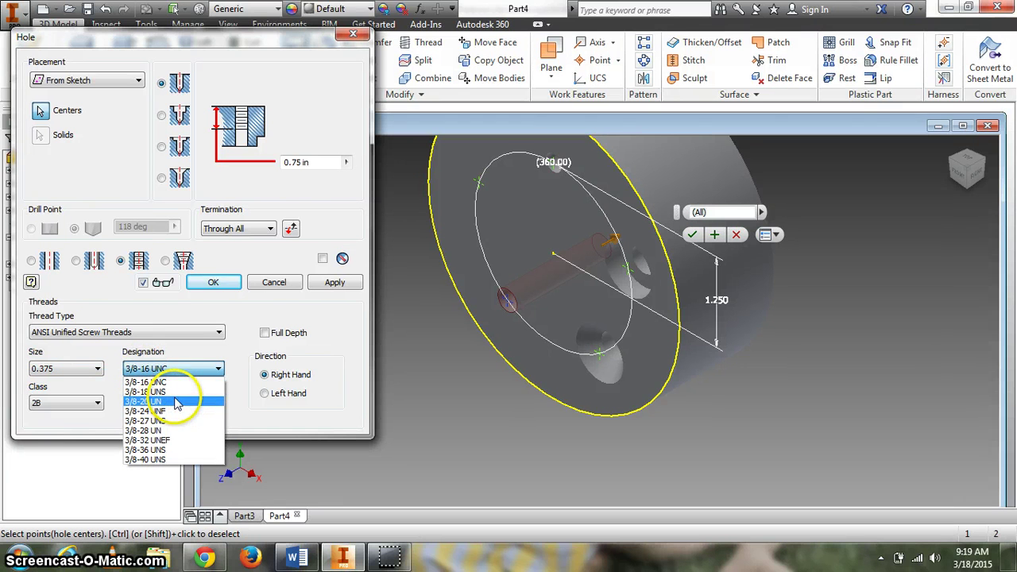
click(161, 334)
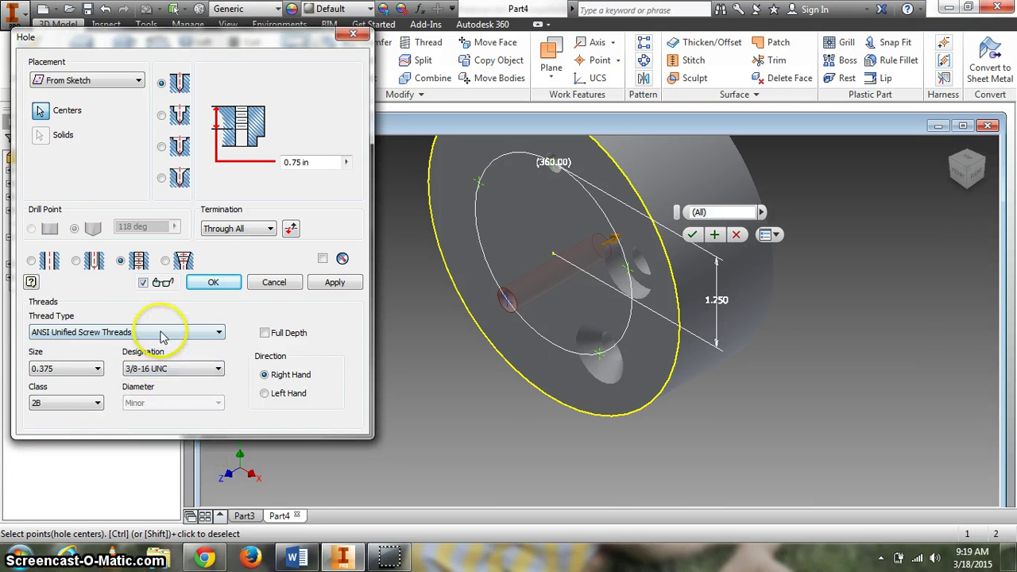
click(162, 334)
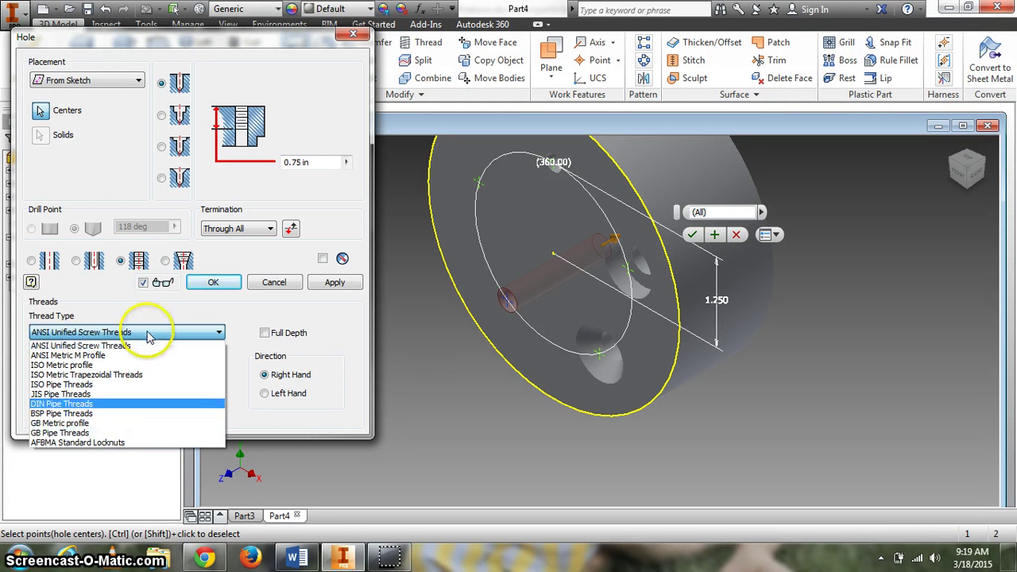
click(115, 334)
Try the 0.75 thread size for the lower-left tapped hole and review the available designations and thread types.
click(89, 372)
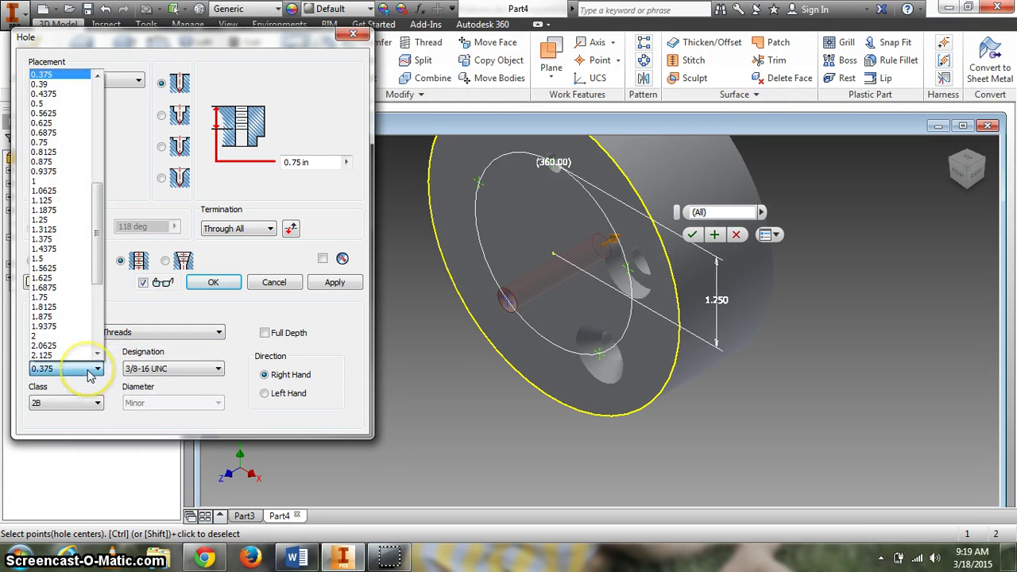
mouse_move(96, 229)
mouse_down()
mouse_move(118, 162)
mouse_move(90, 105)
mouse_move(99, 222)
mouse_up()
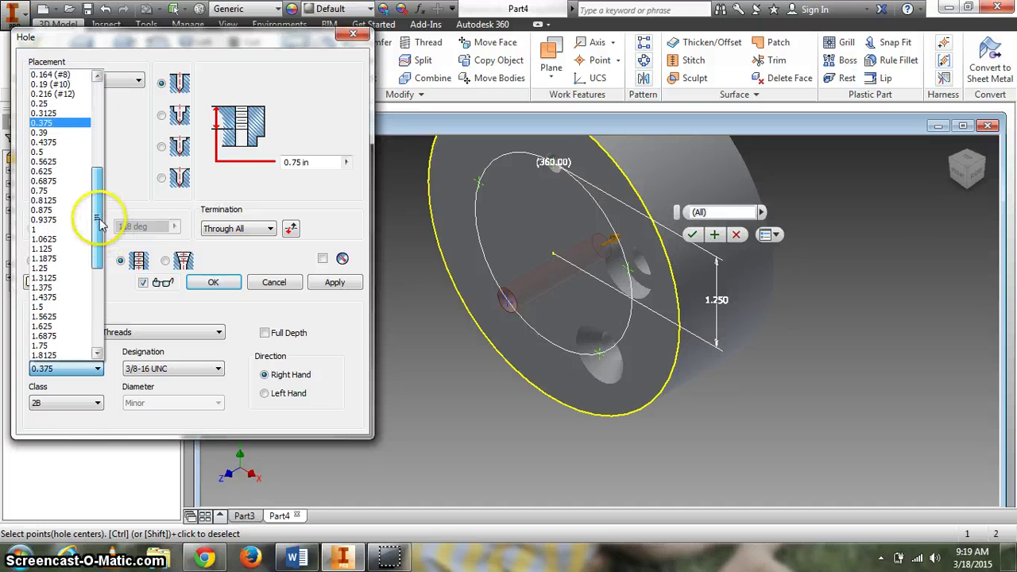
click(63, 200)
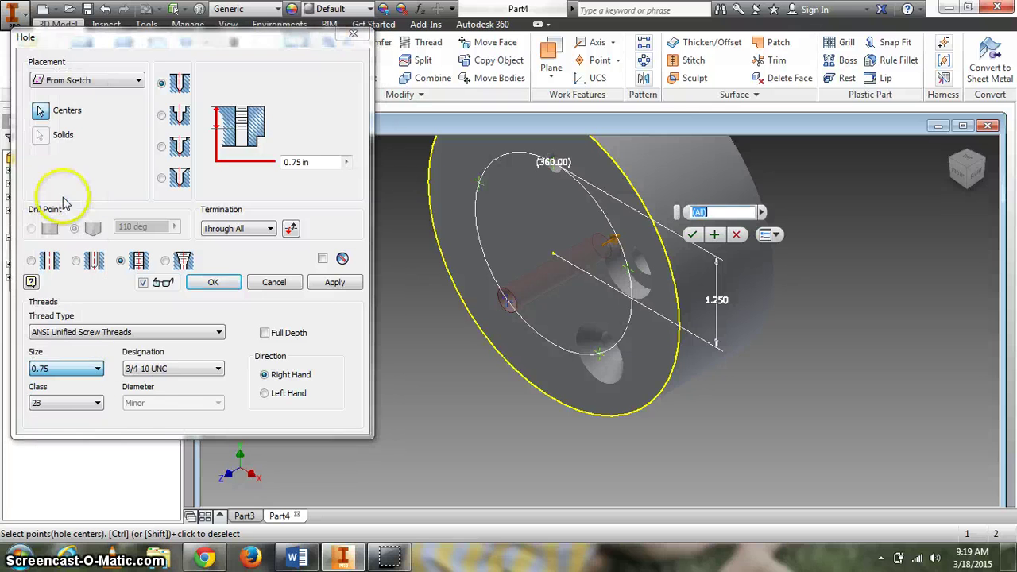
click(150, 368)
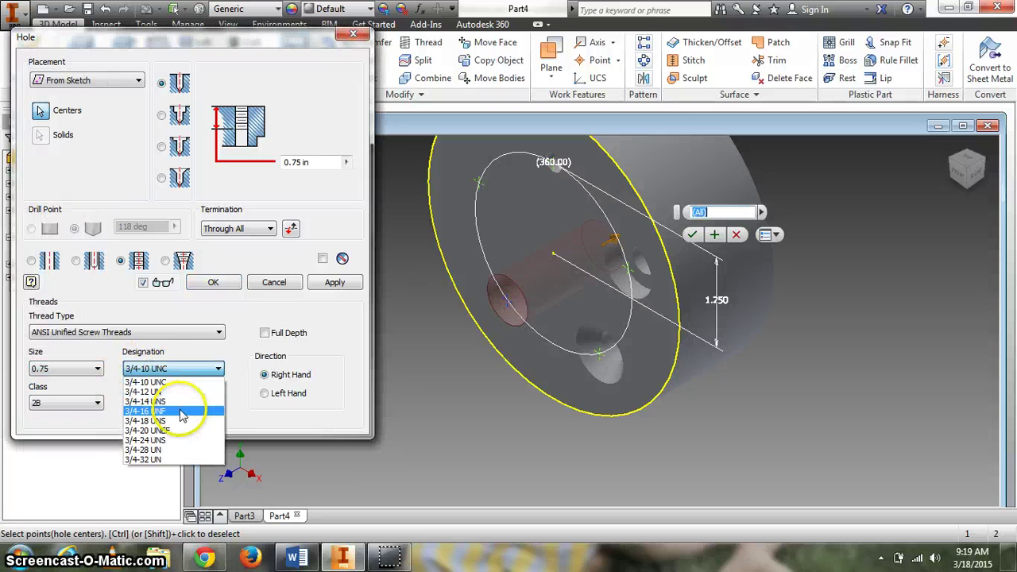
click(222, 330)
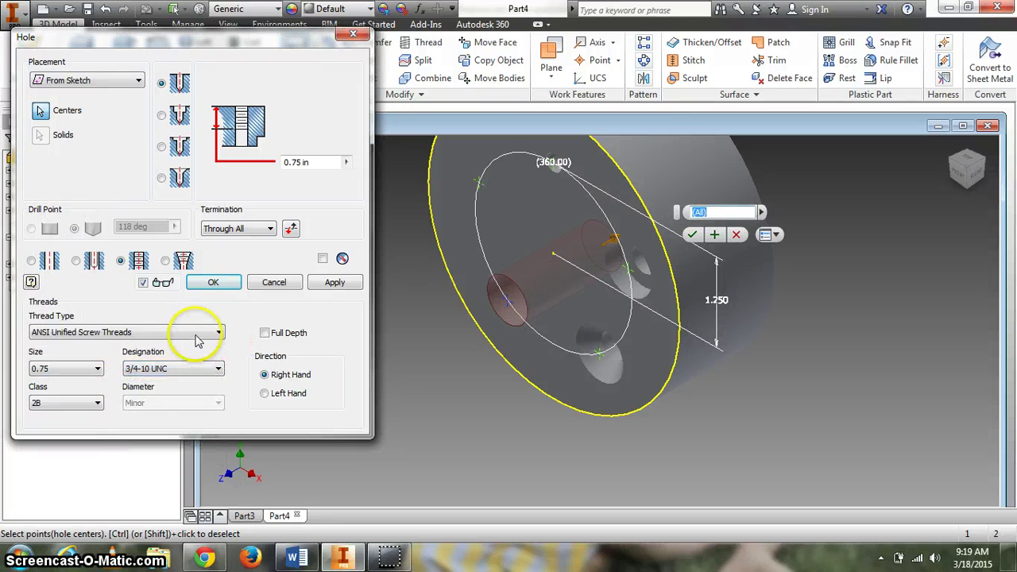
click(196, 339)
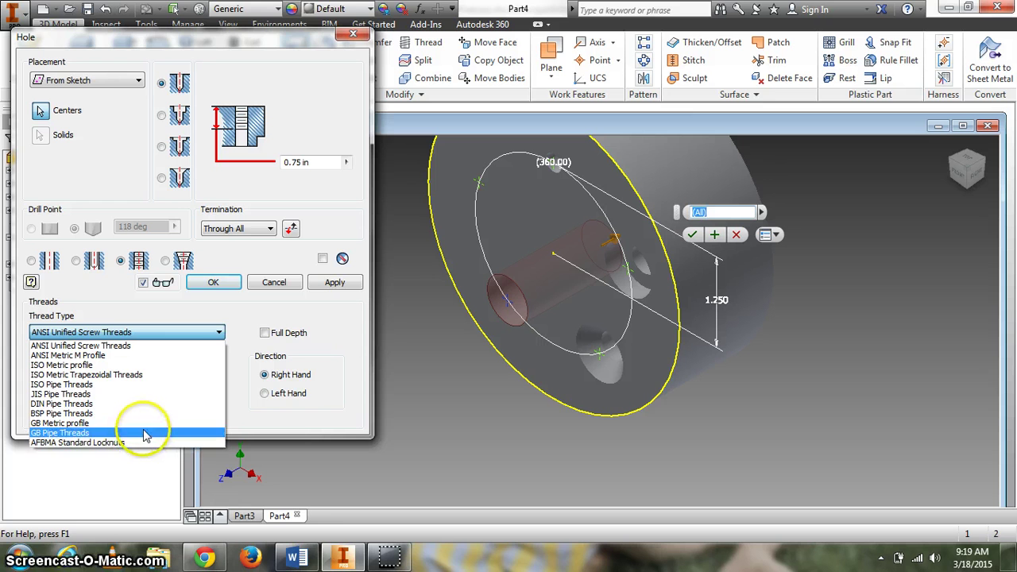
key(Escape)
Create the lower-left tapped hole with an ANSI Unified 1/4-20 UNC thread, size 0.25, class 1B, after checking the callout in Word.
click(64, 368)
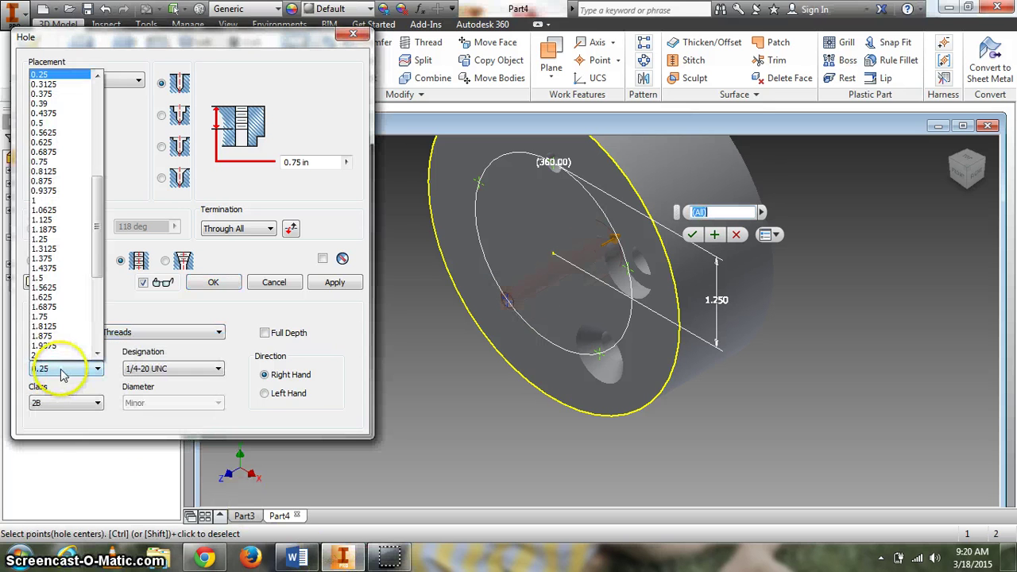
click(54, 74)
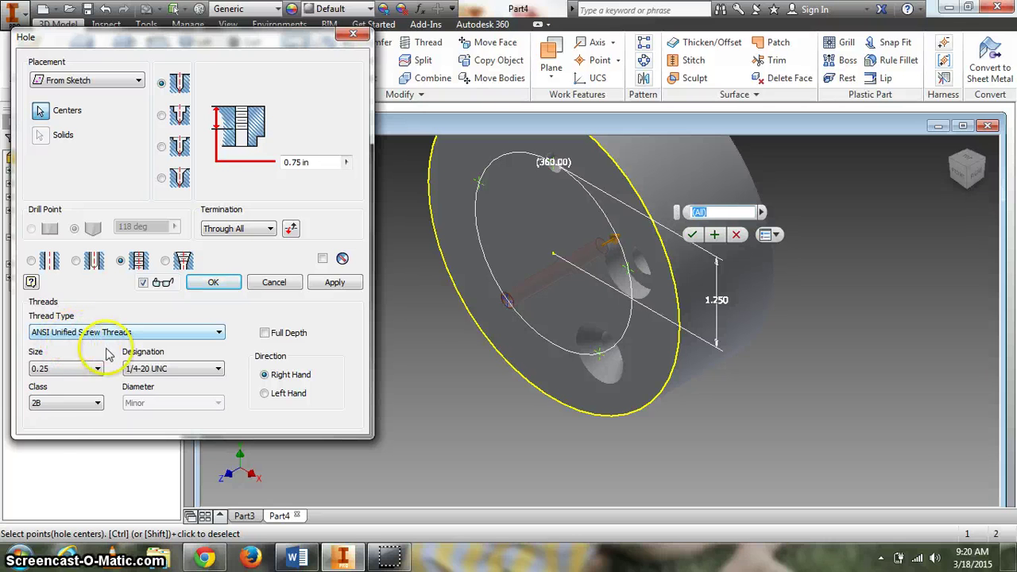
click(92, 403)
click(67, 422)
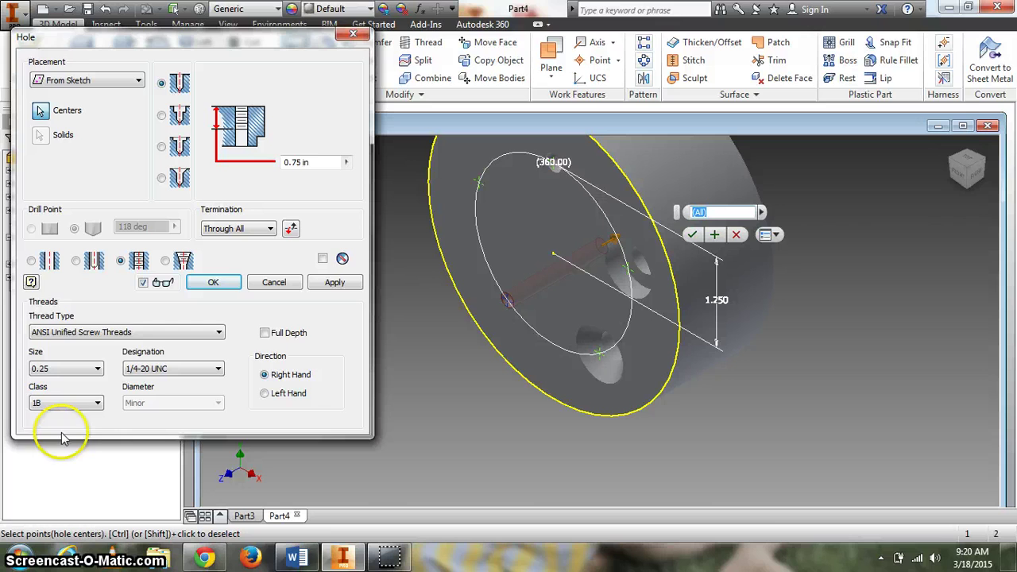
click(293, 559)
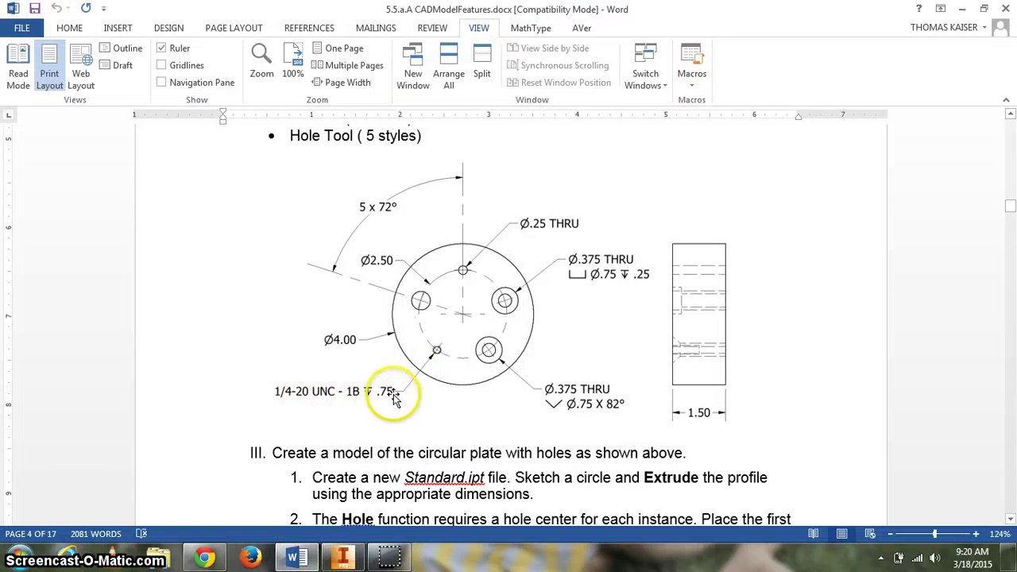
click(341, 559)
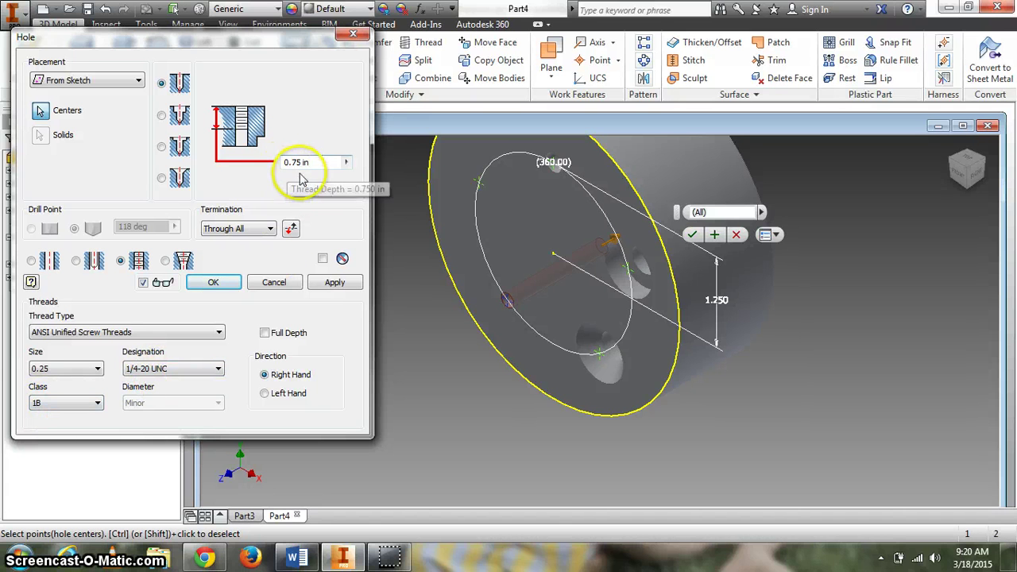
click(222, 283)
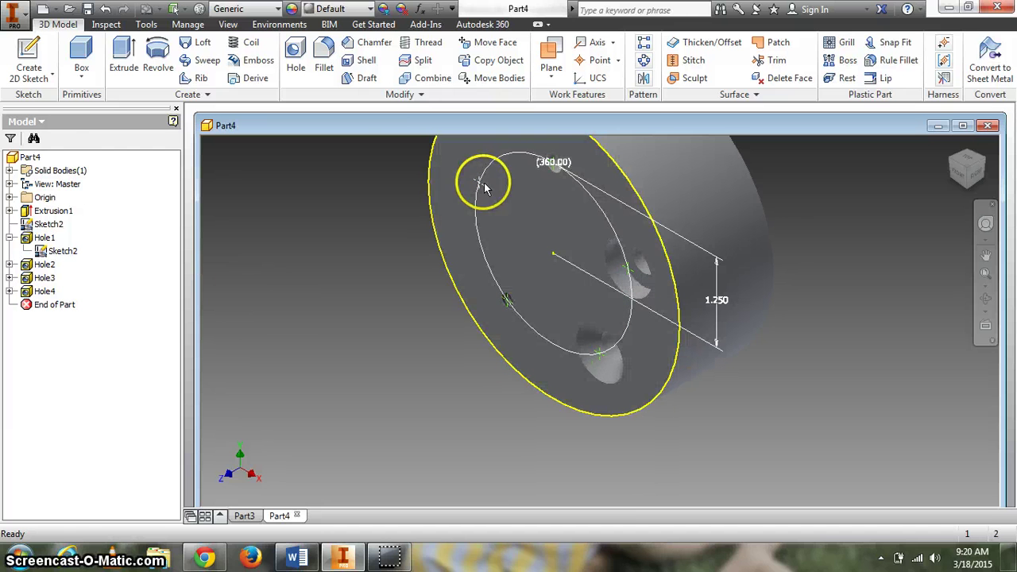
Create a plain drilled 0.5 in Through All hole at the plate's upper-left center and finish the Hole command.
click(293, 52)
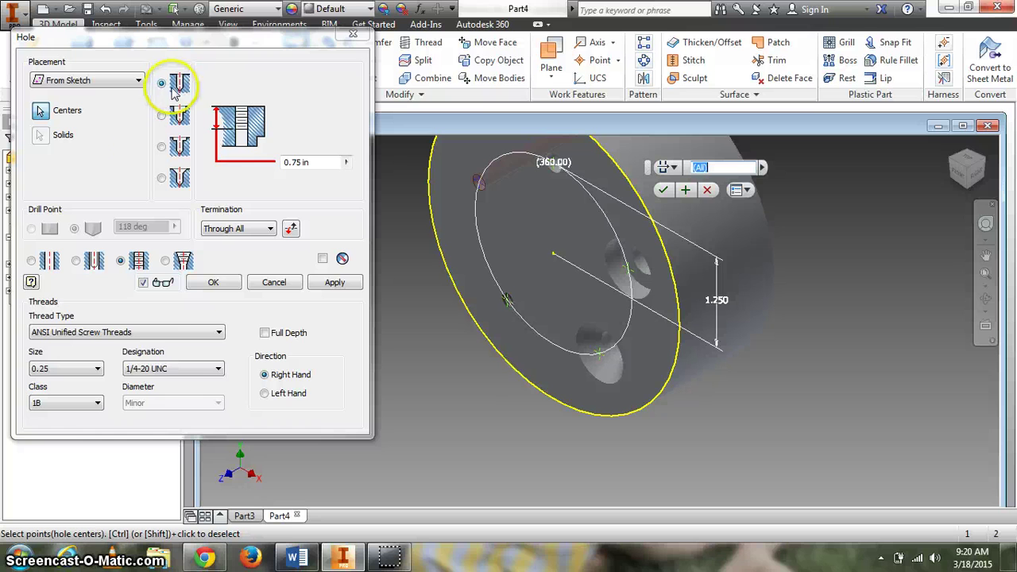
click(31, 261)
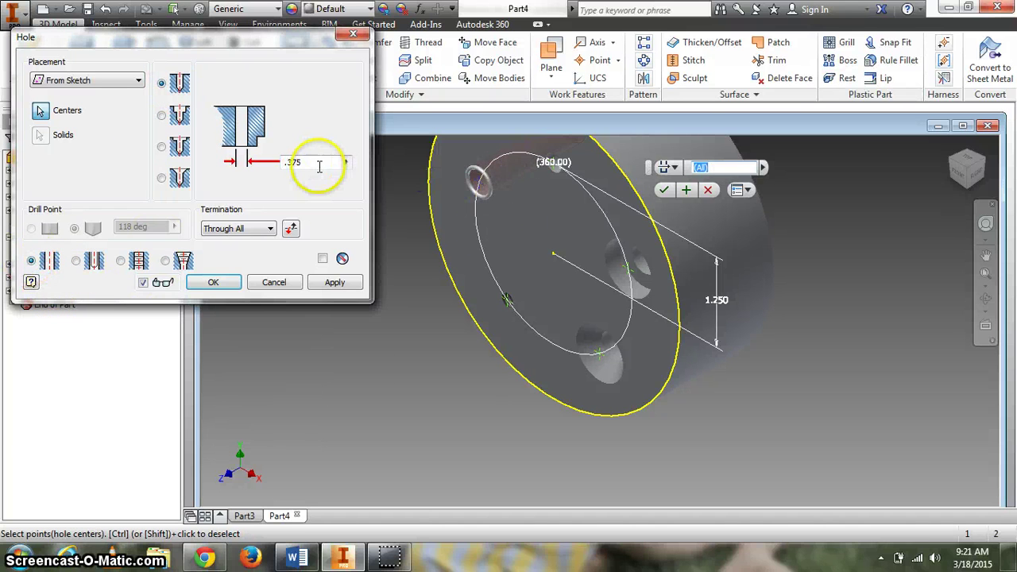
drag(320, 165, 250, 156)
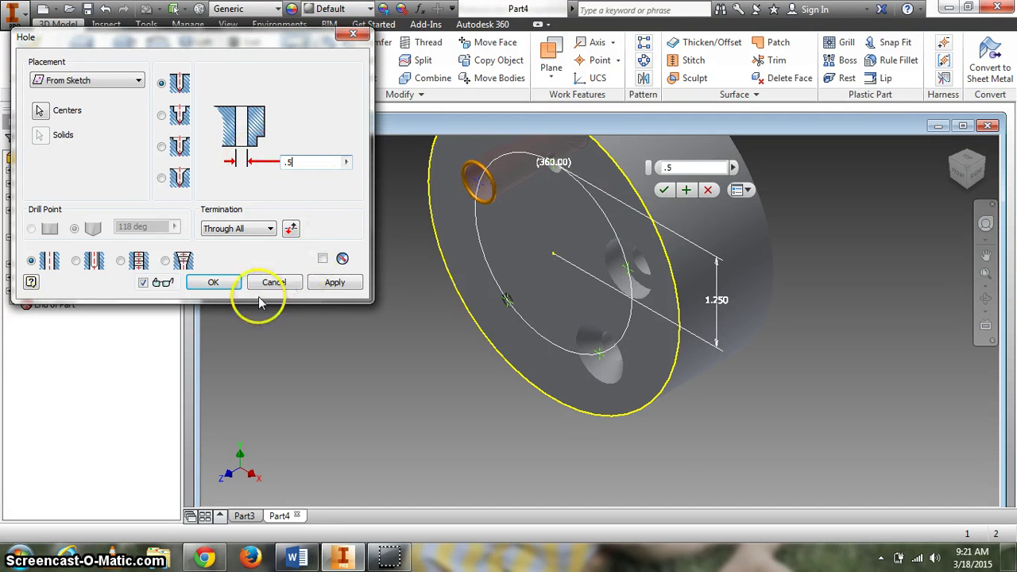
click(335, 286)
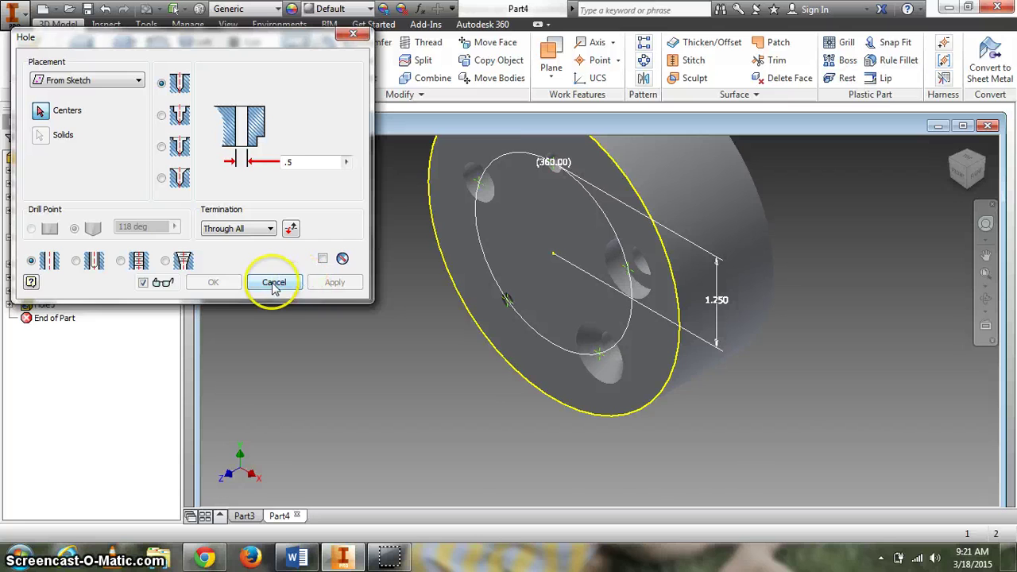
click(296, 284)
click(958, 167)
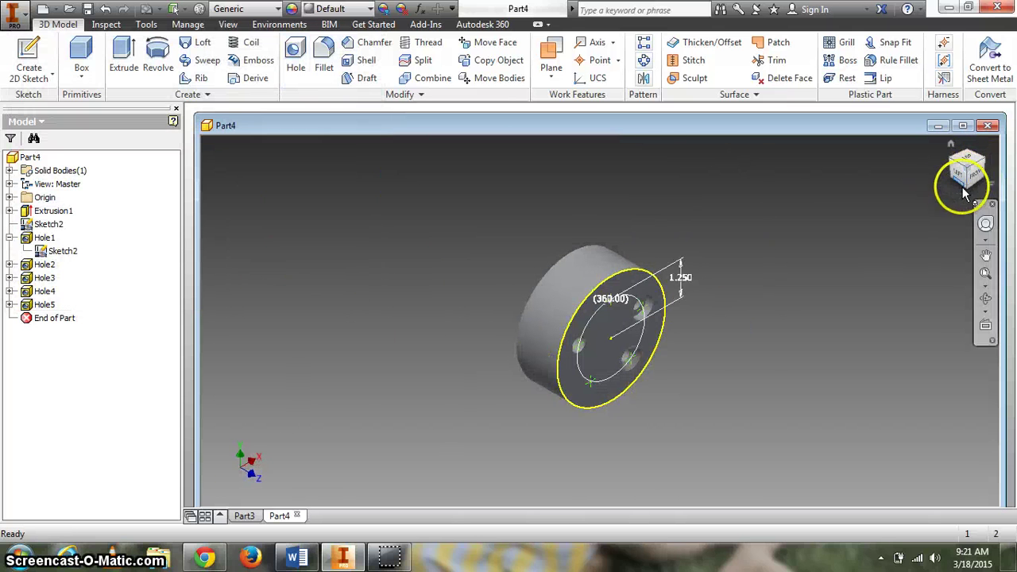
click(976, 177)
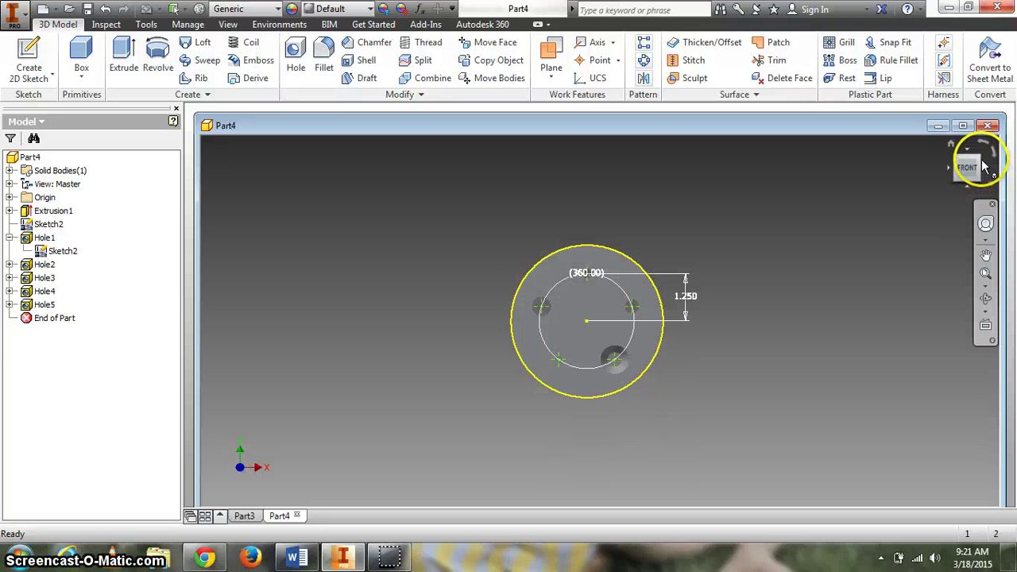
click(979, 162)
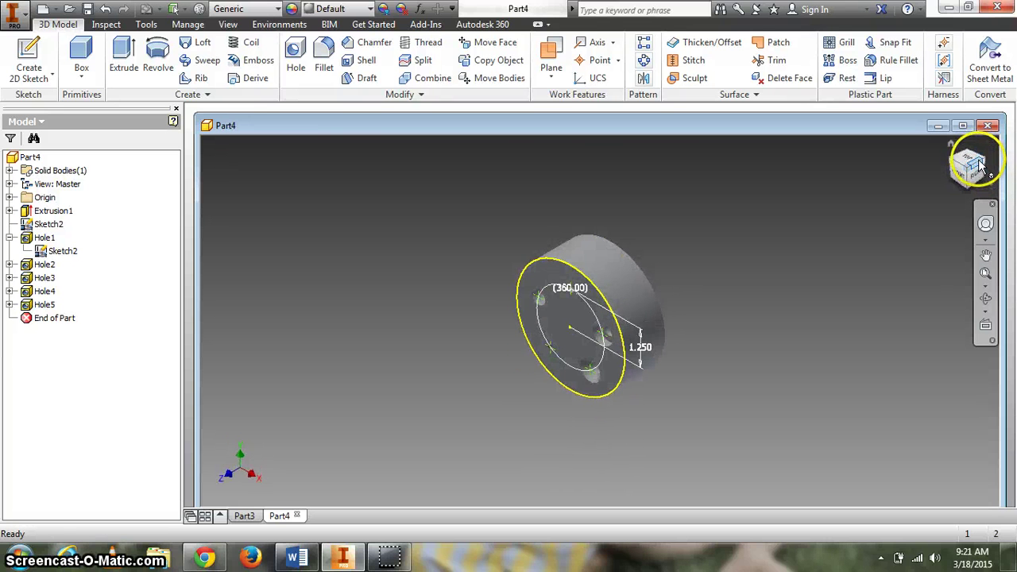